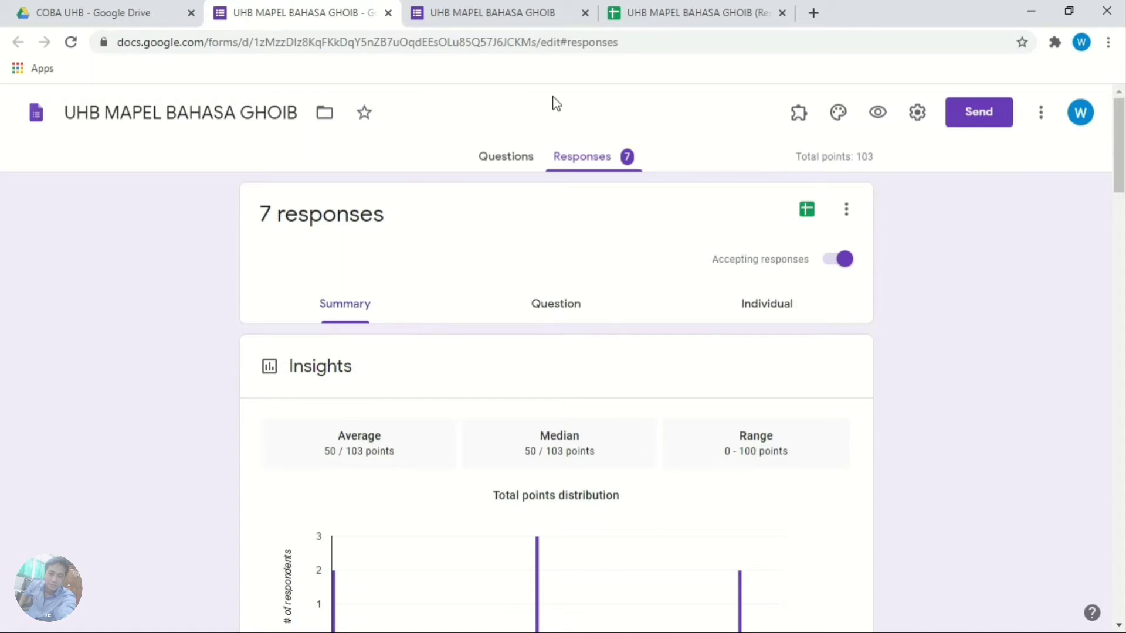
In the responses spreadsheet, scroll across all Form Responses 1 columns and back to column A.
{"action": "left_click", "coordinate": [689, 14]}
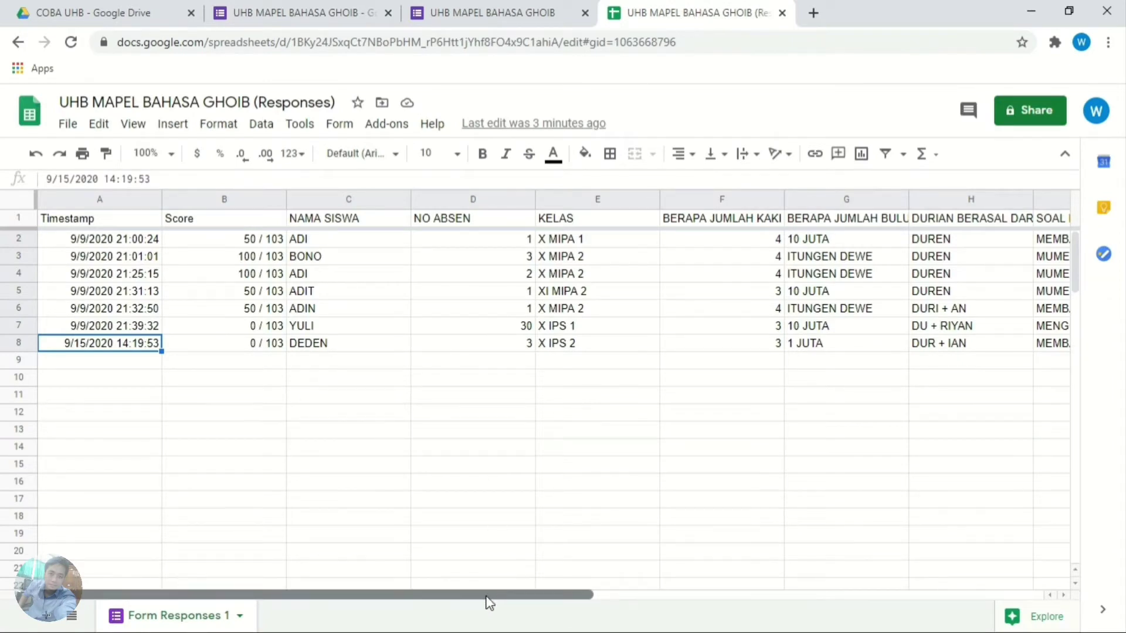
{"action": "mouse_move", "coordinate": [487, 596]}
{"action": "left_mouse_down"}
{"action": "mouse_move", "coordinate": [585, 592]}
{"action": "mouse_move", "coordinate": [397, 598]}
{"action": "left_mouse_up"}
{"action": "mouse_move", "coordinate": [319, 596]}
{"action": "left_mouse_down"}
{"action": "mouse_move", "coordinate": [572, 596]}
{"action": "mouse_move", "coordinate": [258, 595]}
{"action": "left_mouse_up"}
{"action": "left_click_drag", "start_coordinate": [258, 595], "coordinate": [791, 592]}
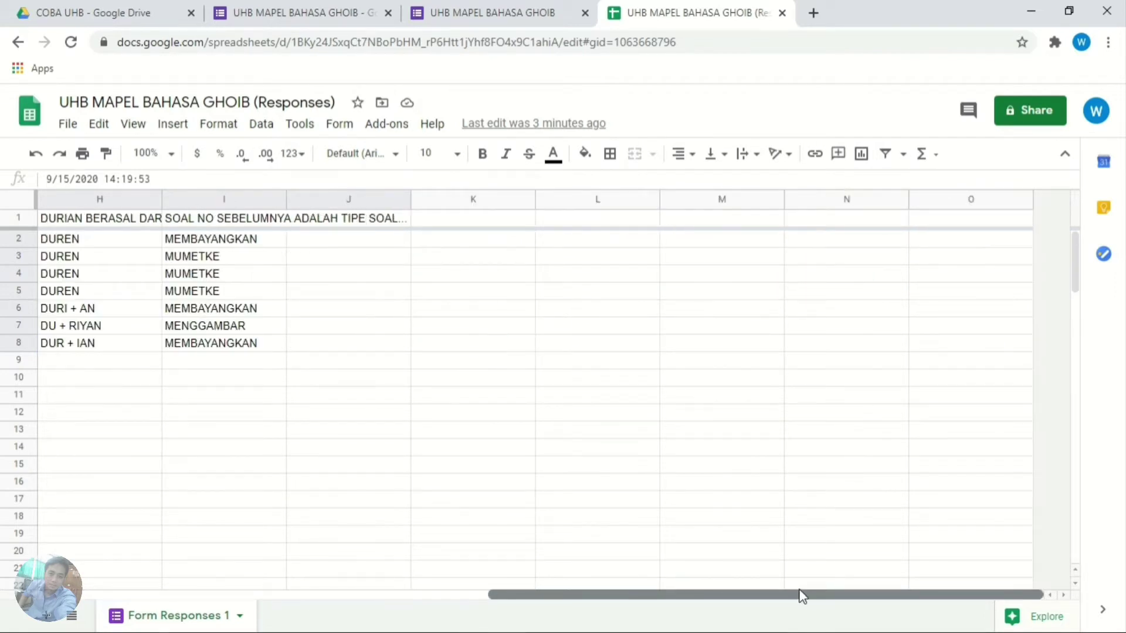
{"action": "mouse_move", "coordinate": [802, 596]}
{"action": "left_mouse_down"}
{"action": "mouse_move", "coordinate": [666, 613]}
{"action": "mouse_move", "coordinate": [266, 621]}
{"action": "left_mouse_up"}
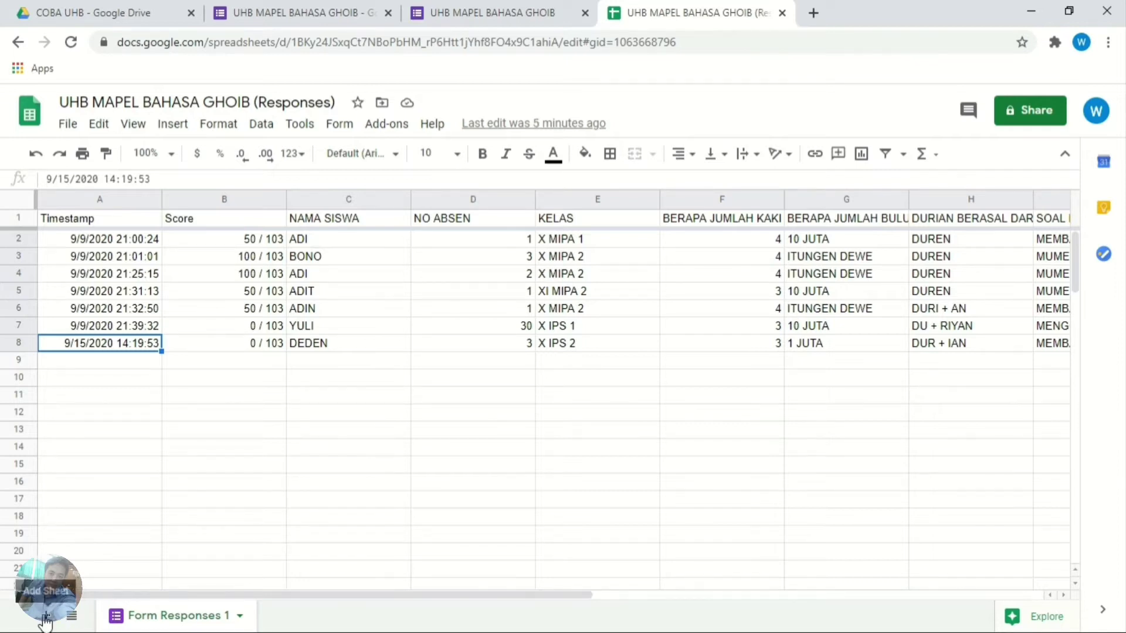
Add a new sheet and rename it DATA.
{"action": "left_click", "coordinate": [45, 616]}
{"action": "right_click", "coordinate": [289, 619]}
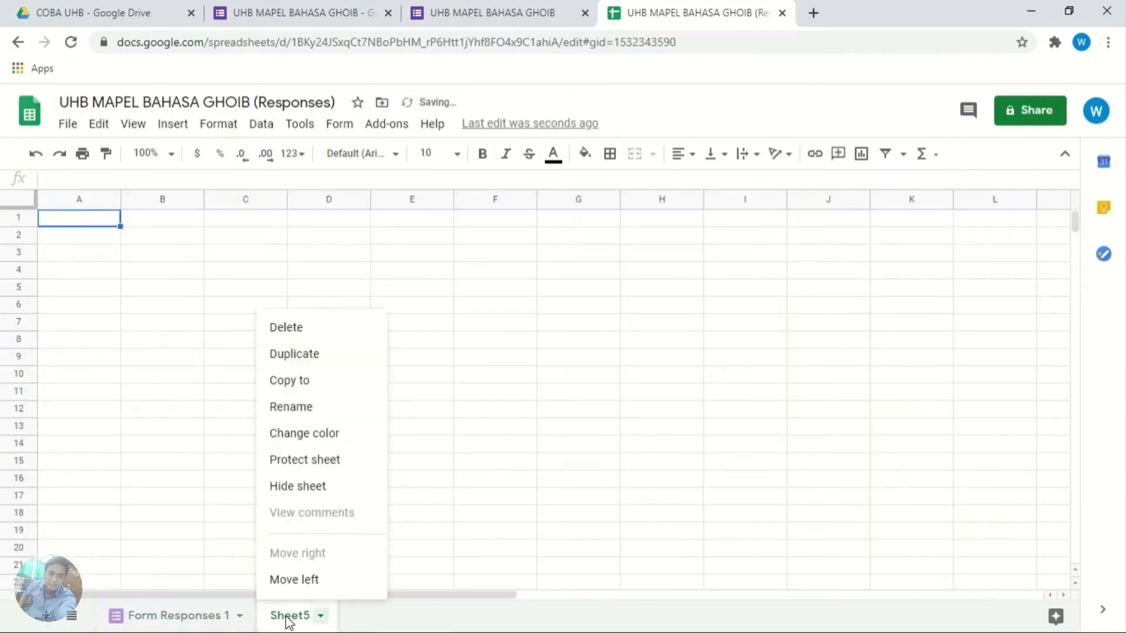
{"action": "left_click", "coordinate": [315, 410]}
{"action": "type", "text": "D"}
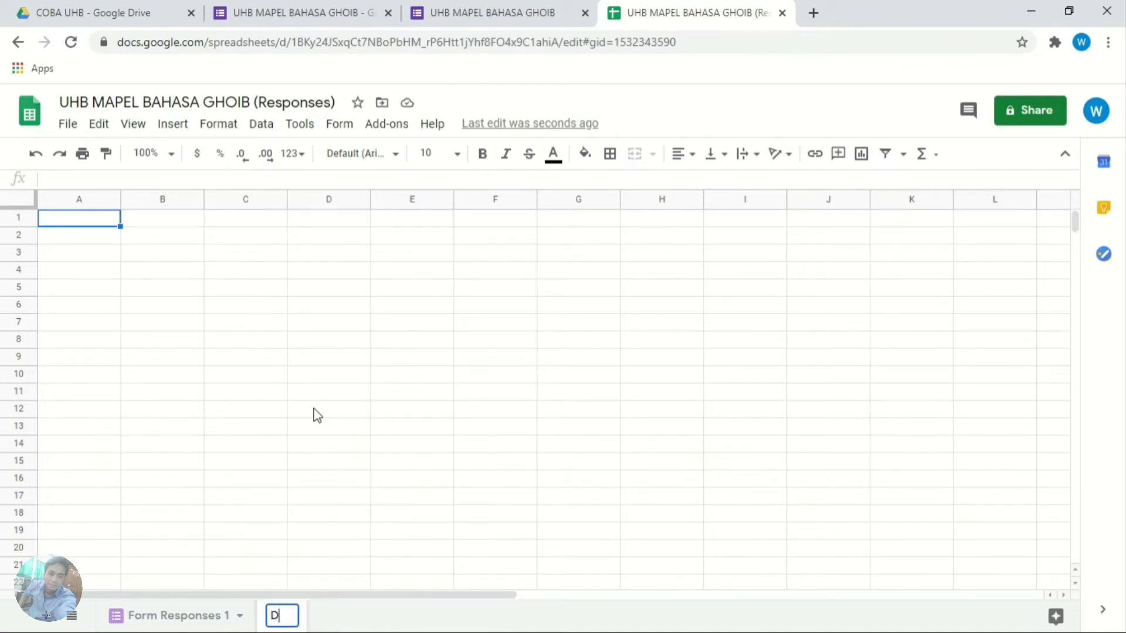
{"action": "type", "text": "ATA"}
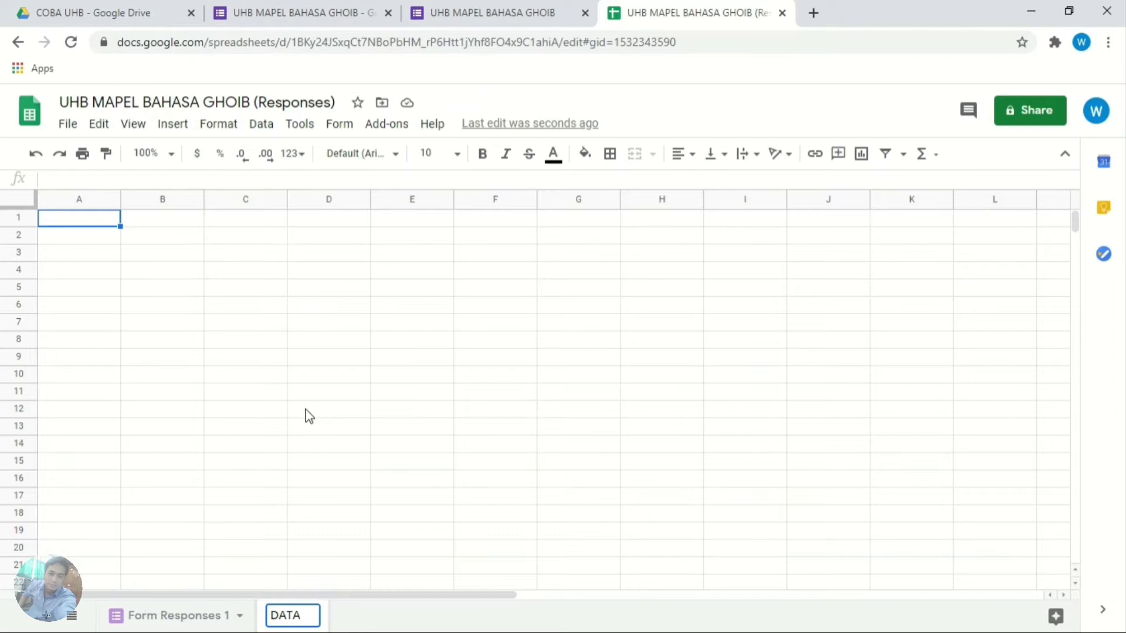
{"action": "left_click", "coordinate": [308, 415]}
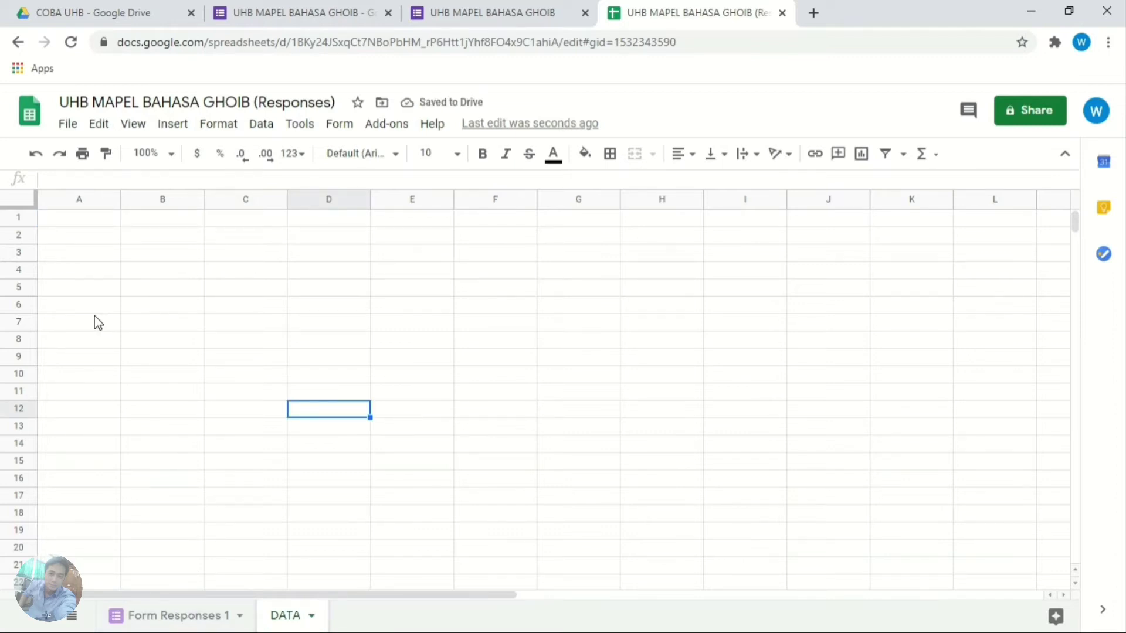
Enter the headers KELAS, NO, NAMA and SKOR in A1:D1, then move to cell A2.
{"action": "left_click", "coordinate": [87, 220]}
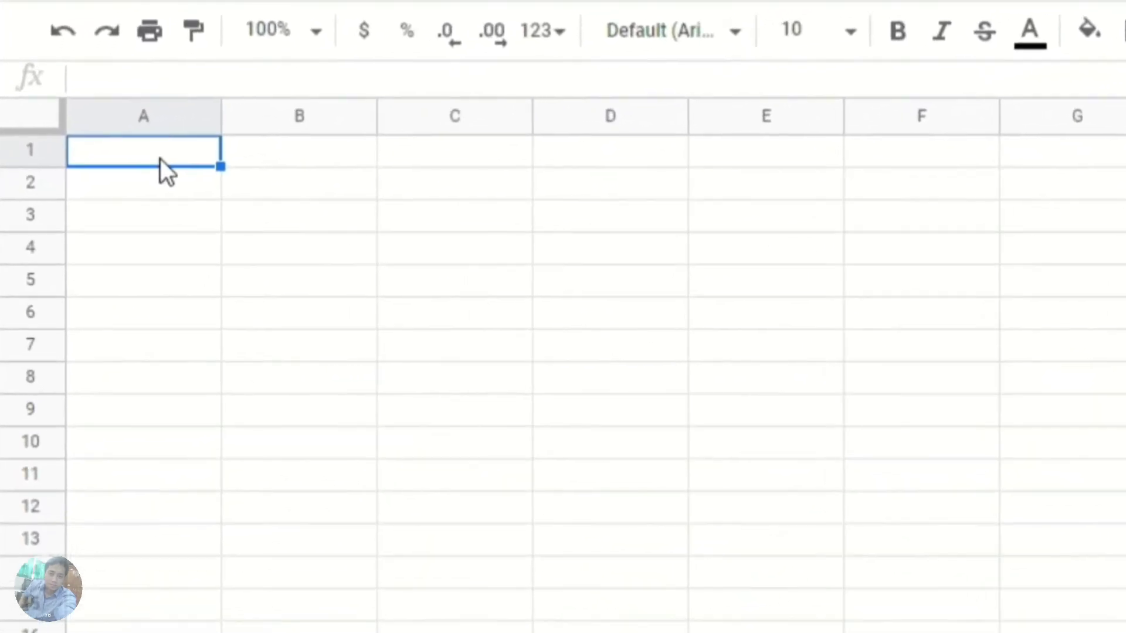
{"action": "type", "text": "KELAS"}
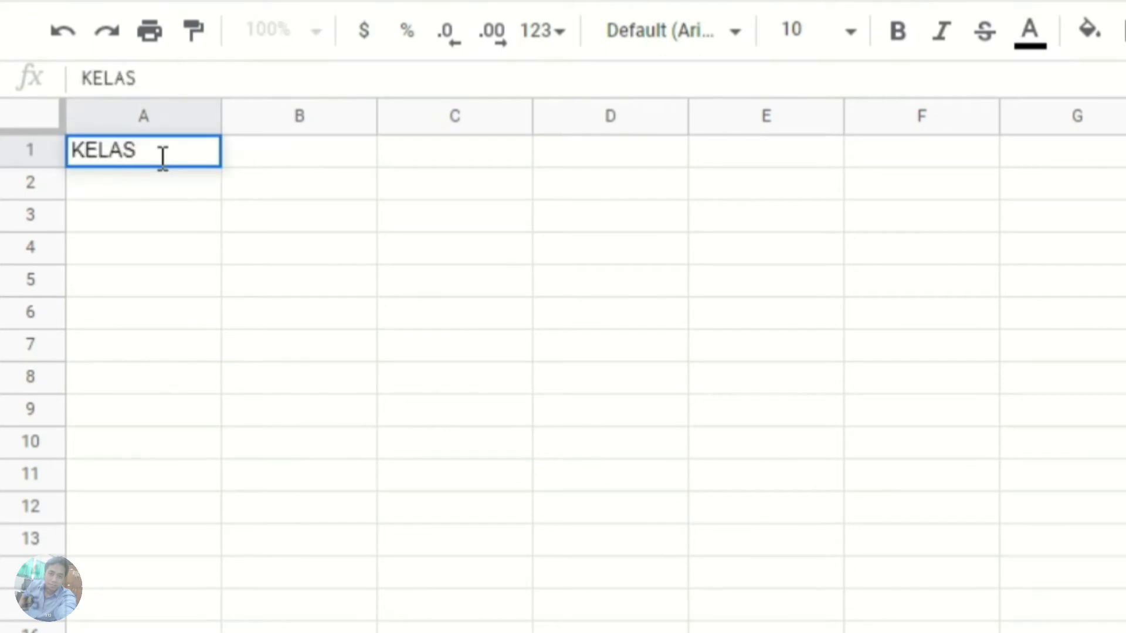
{"action": "key", "text": "Tab"}
{"action": "type", "text": "NO"}
{"action": "key", "text": "Tab"}
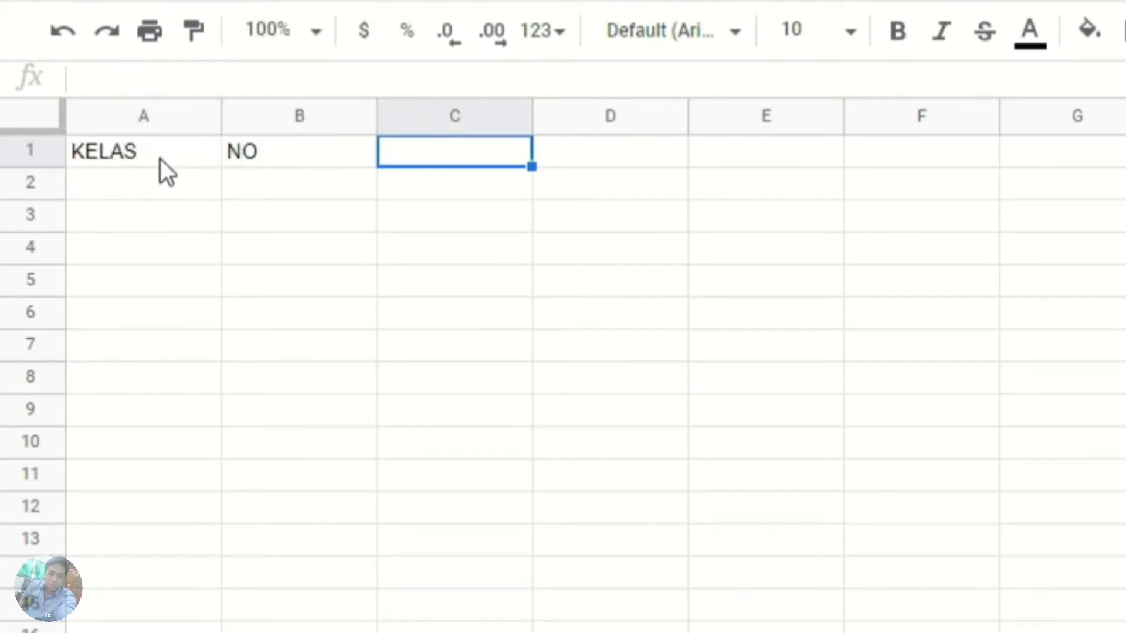
{"action": "type", "text": "NAM"}
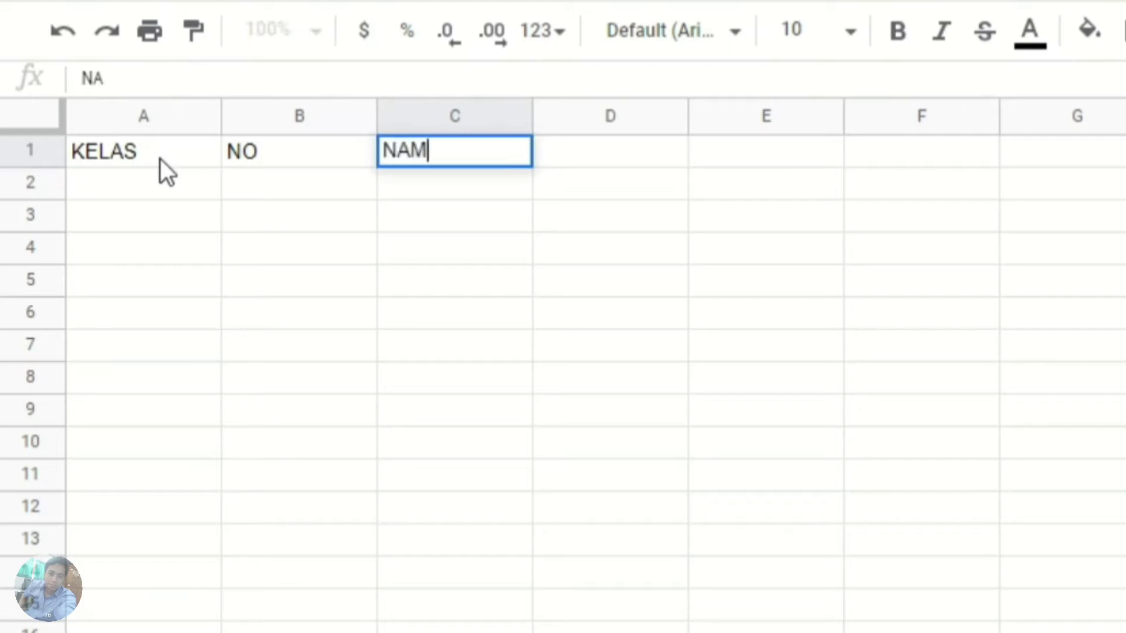
{"action": "type", "text": "A"}
{"action": "key", "text": "Tab"}
{"action": "type", "text": "SKO"}
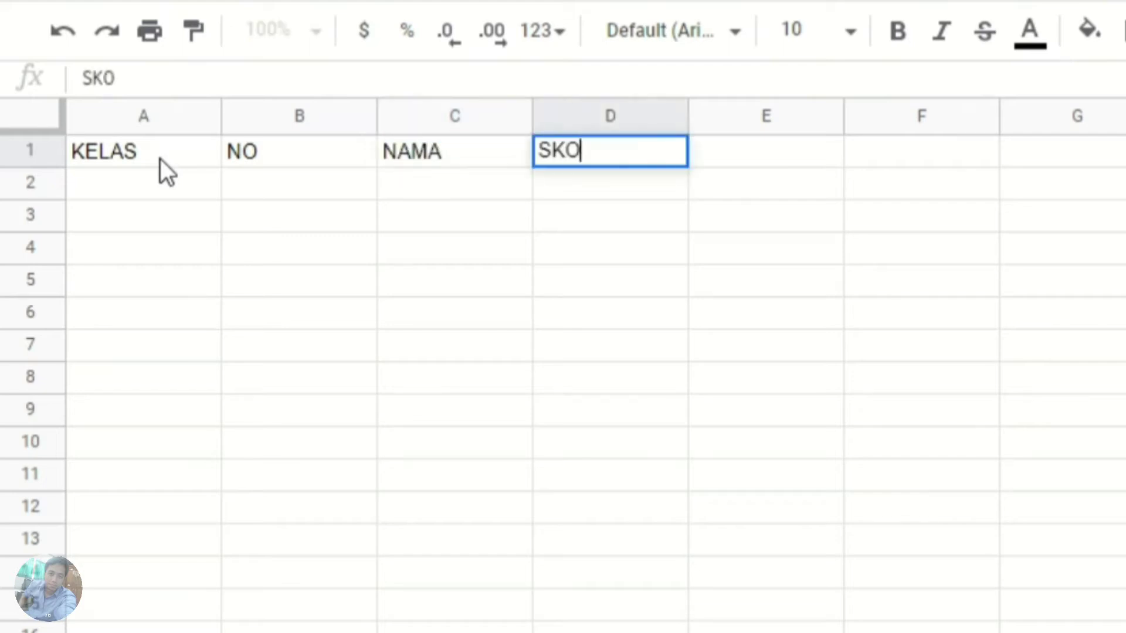
{"action": "type", "text": "R"}
{"action": "key", "text": "ctrl+Return"}
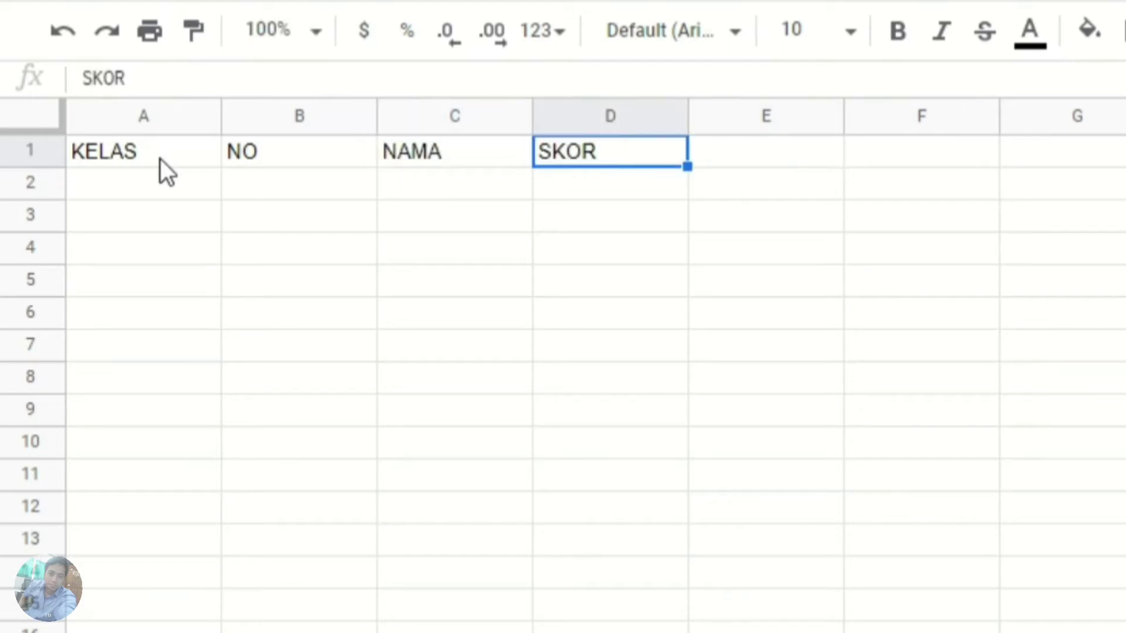
{"action": "key", "text": "Left"}
{"action": "key", "text": "Left"}
{"action": "key", "text": "Left"}
{"action": "key", "text": "Down"}
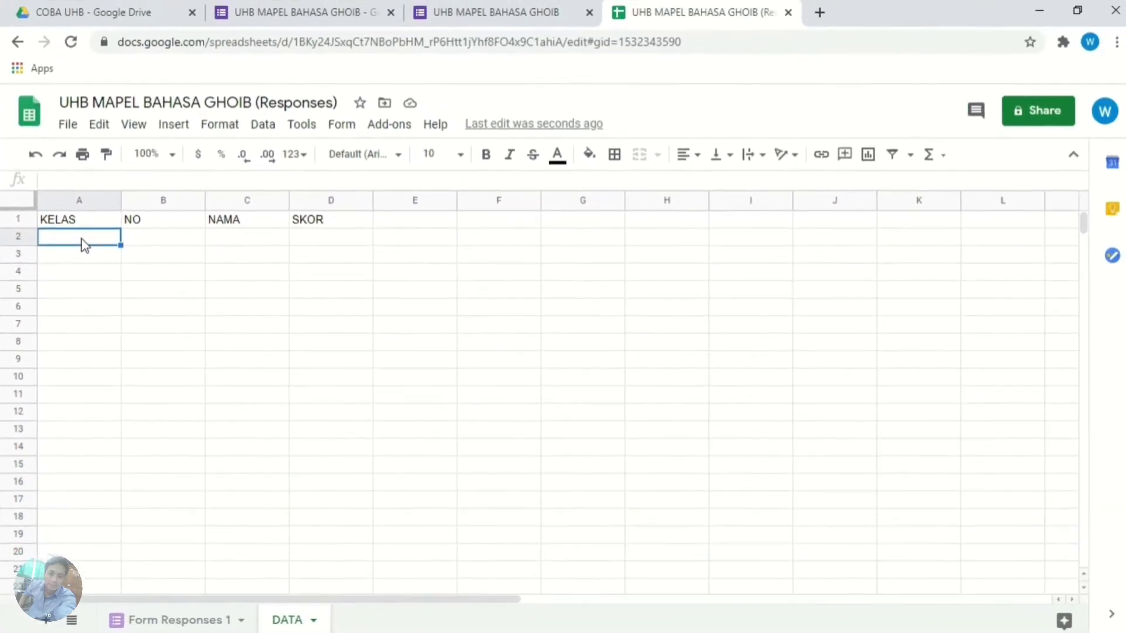
After checking Form Responses 1, start the formula =QUERY( in DATA!A2.
{"action": "left_click", "coordinate": [184, 621]}
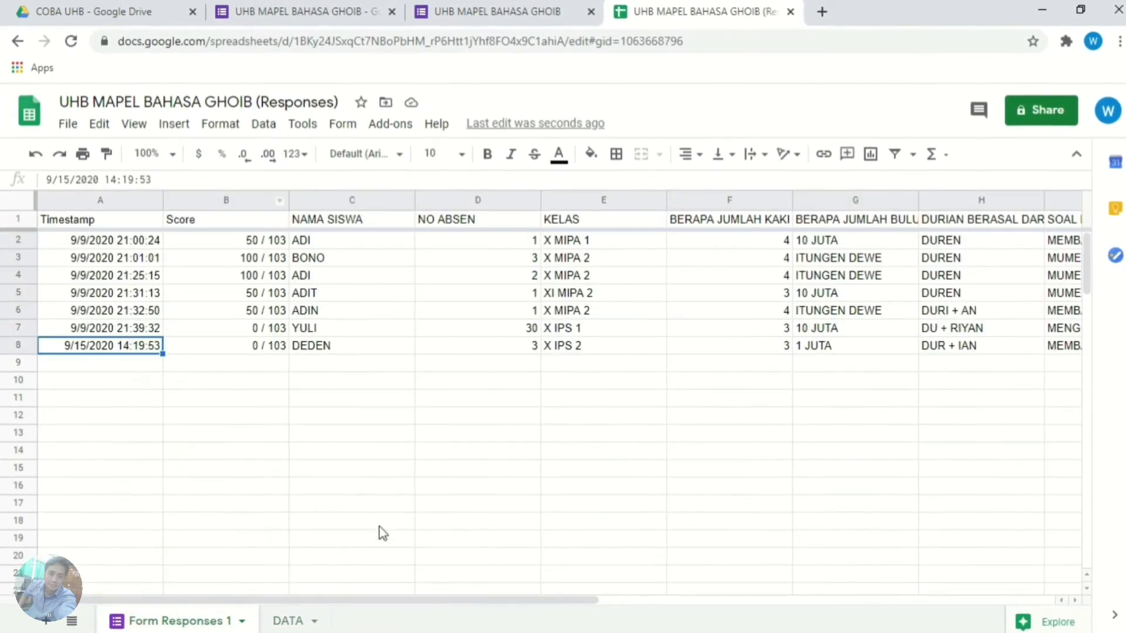
{"action": "left_click", "coordinate": [288, 620]}
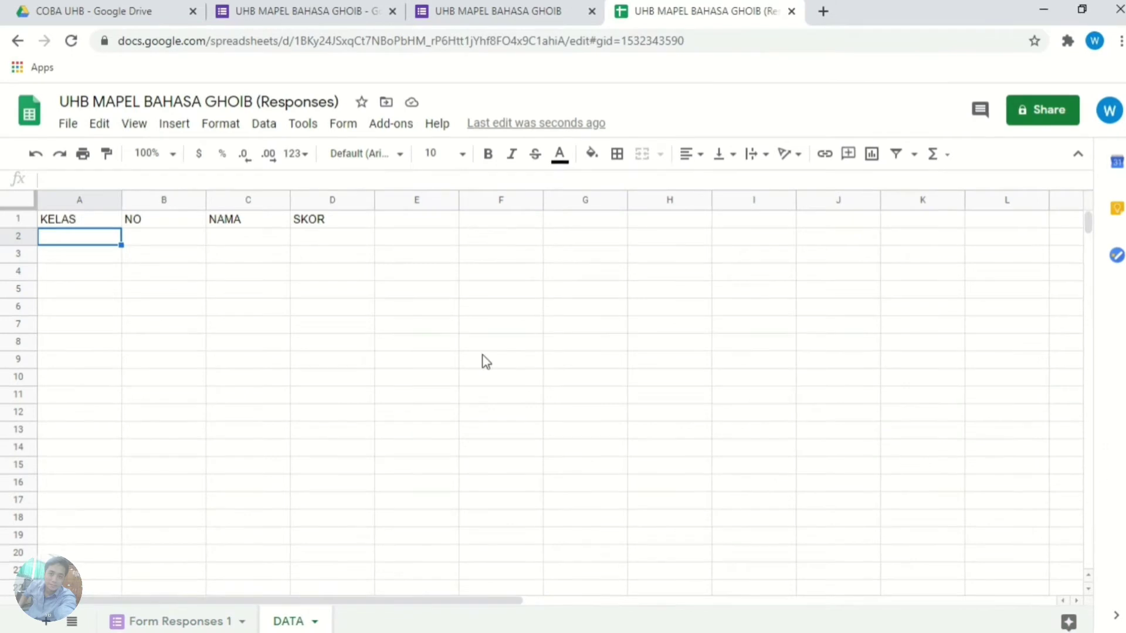
{"action": "left_click", "coordinate": [197, 623]}
{"action": "left_click", "coordinate": [287, 621]}
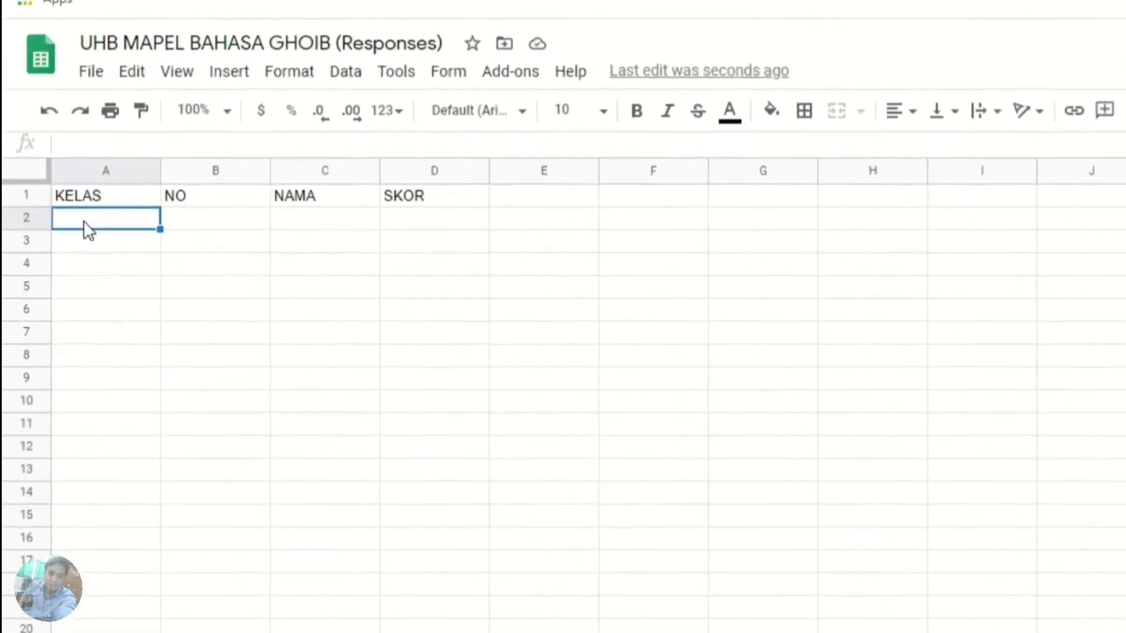
{"action": "type", "text": "="}
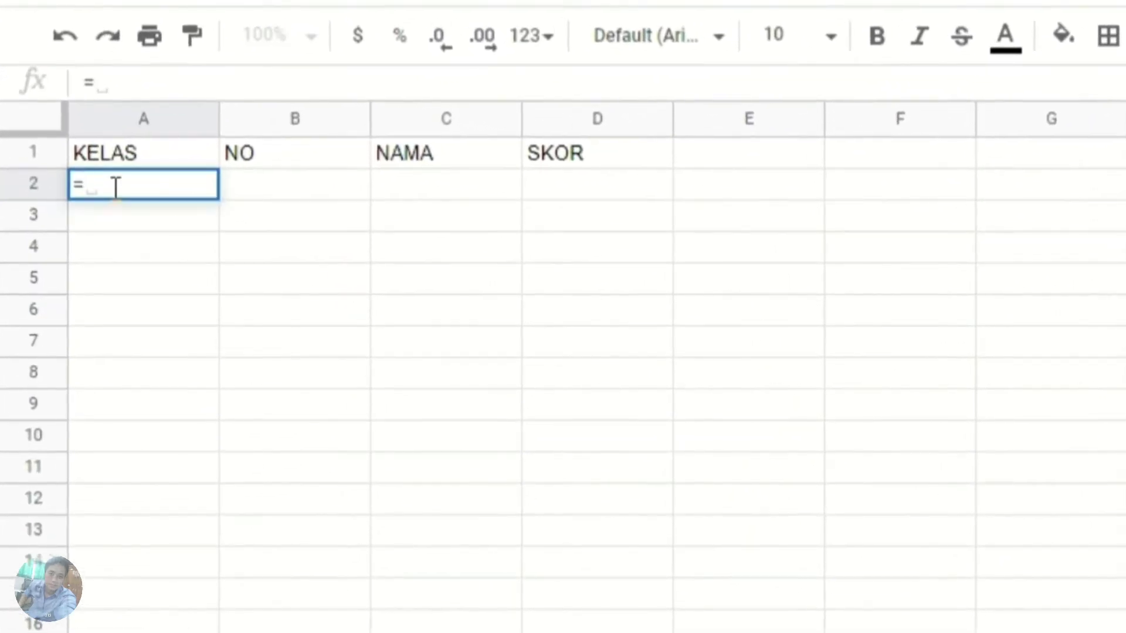
{"action": "type", "text": "QUE"}
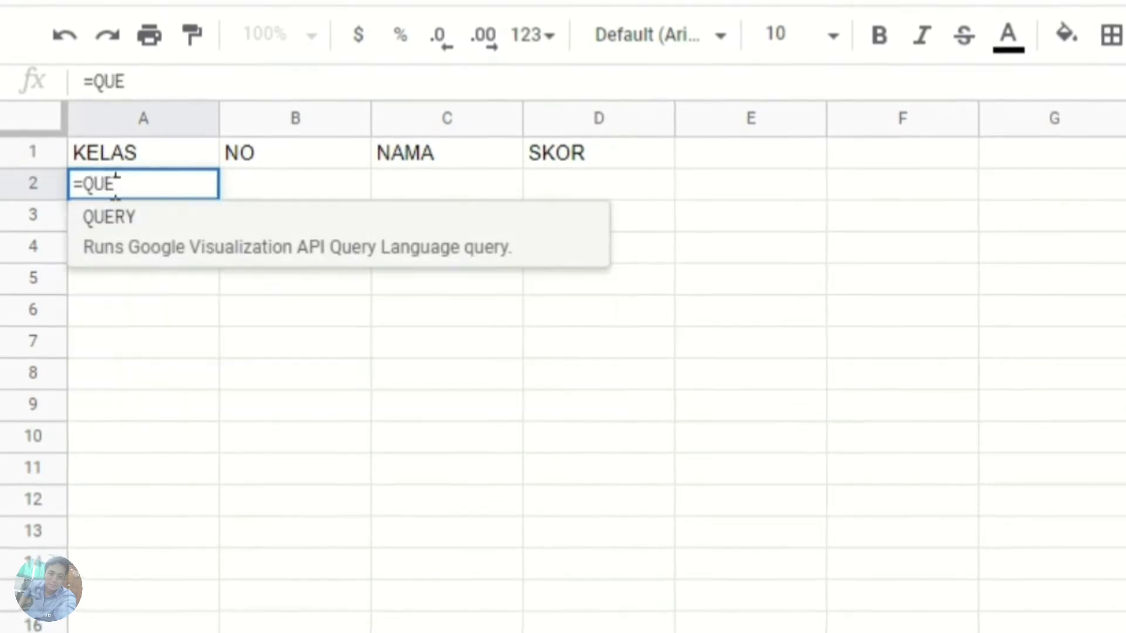
{"action": "type", "text": "RY"}
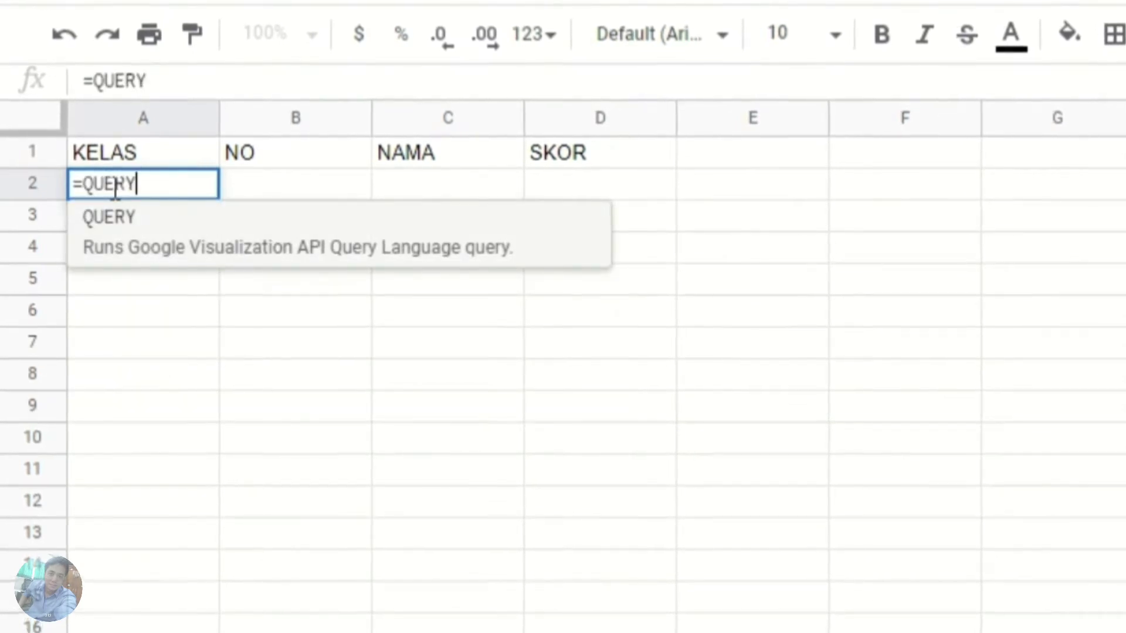
{"action": "type", "text": "("}
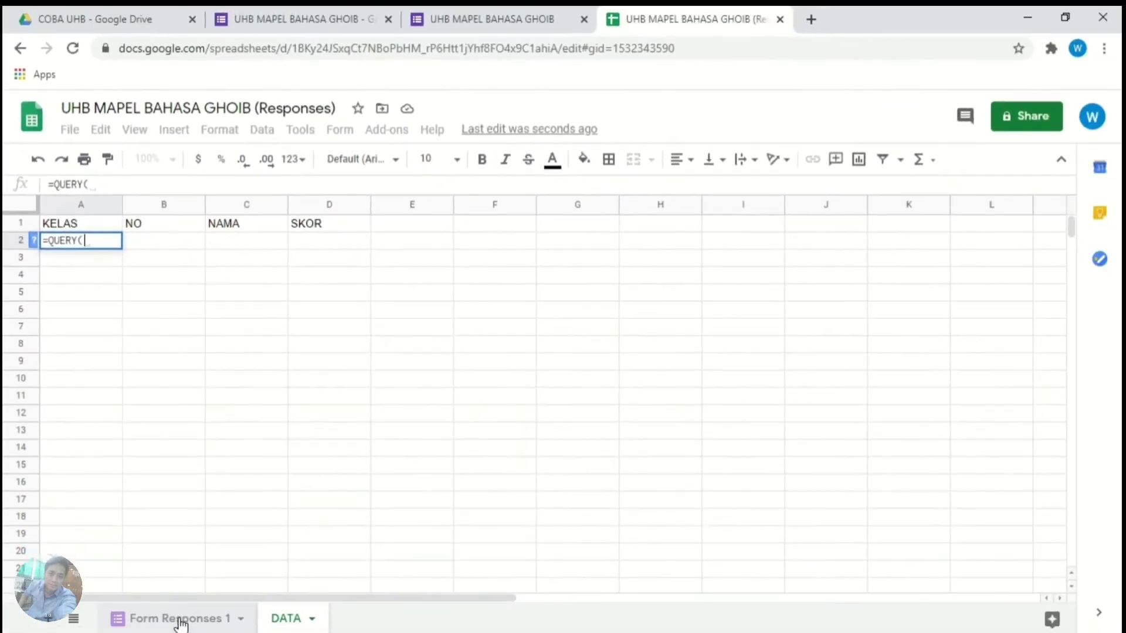
Set the QUERY source range to 'Form Responses 1'!A2:I, covering whole columns A to I.
{"action": "left_click", "coordinate": [180, 620]}
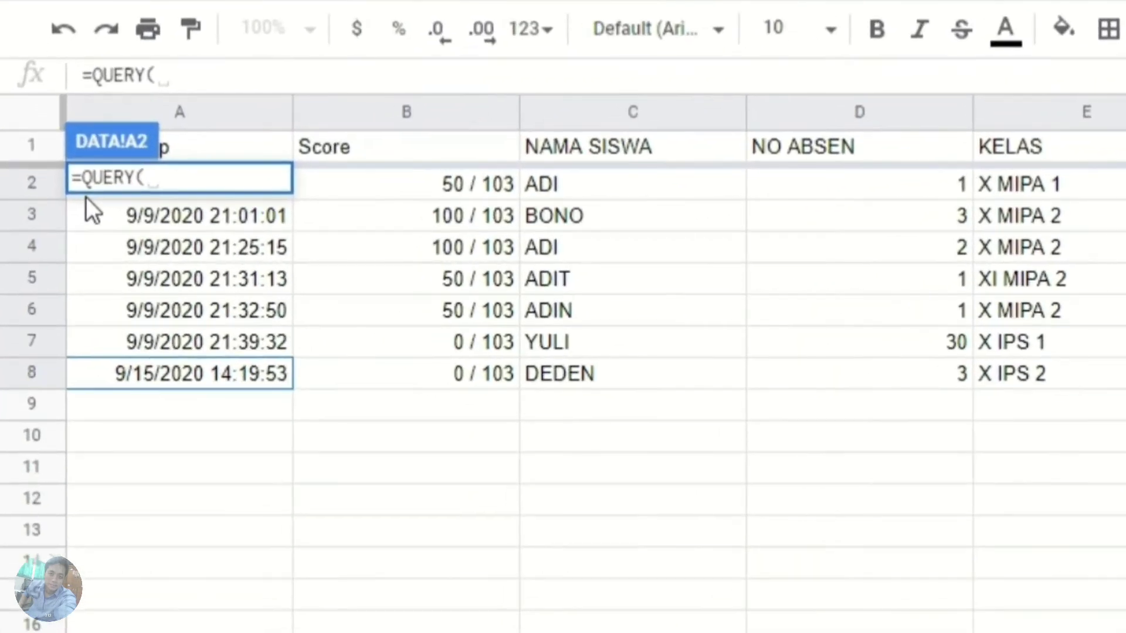
{"action": "left_click", "coordinate": [86, 196]}
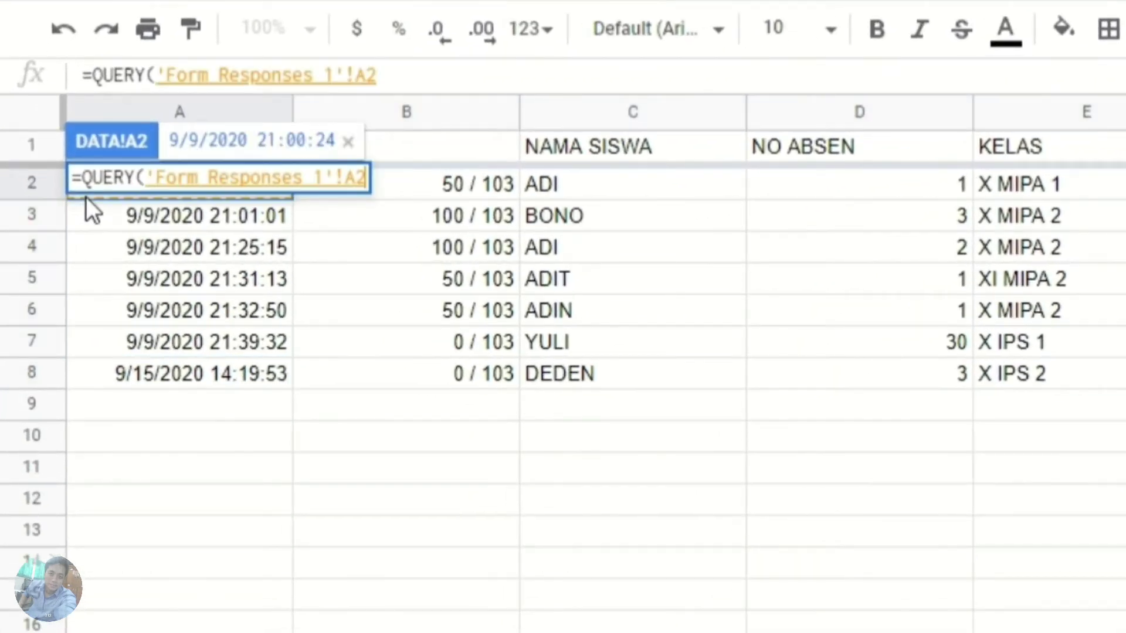
{"action": "mouse_move", "coordinate": [85, 195]}
{"action": "left_mouse_down"}
{"action": "mouse_move", "coordinate": [991, 379]}
{"action": "mouse_move", "coordinate": [830, 337]}
{"action": "mouse_move", "coordinate": [583, 337]}
{"action": "mouse_move", "coordinate": [519, 349]}
{"action": "mouse_move", "coordinate": [1099, 358]}
{"action": "mouse_move", "coordinate": [763, 356]}
{"action": "mouse_move", "coordinate": [329, 329]}
{"action": "mouse_move", "coordinate": [280, 346]}
{"action": "mouse_move", "coordinate": [289, 295]}
{"action": "mouse_move", "coordinate": [278, 352]}
{"action": "left_mouse_up"}
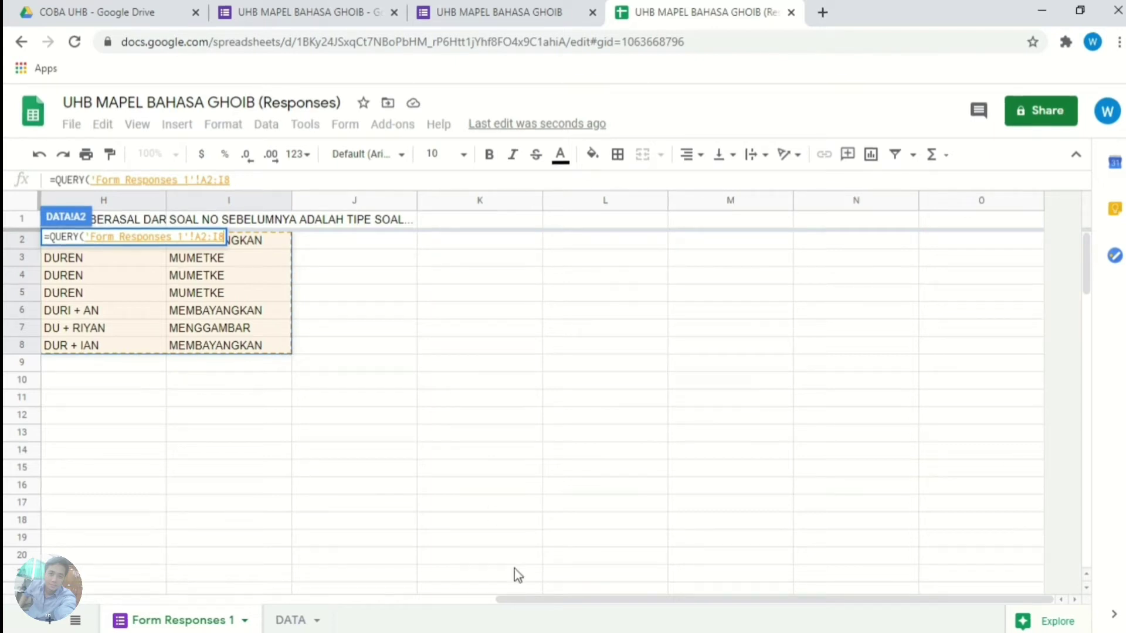
{"action": "mouse_move", "coordinate": [529, 598]}
{"action": "left_mouse_down"}
{"action": "mouse_move", "coordinate": [252, 604]}
{"action": "mouse_move", "coordinate": [454, 626]}
{"action": "left_mouse_up"}
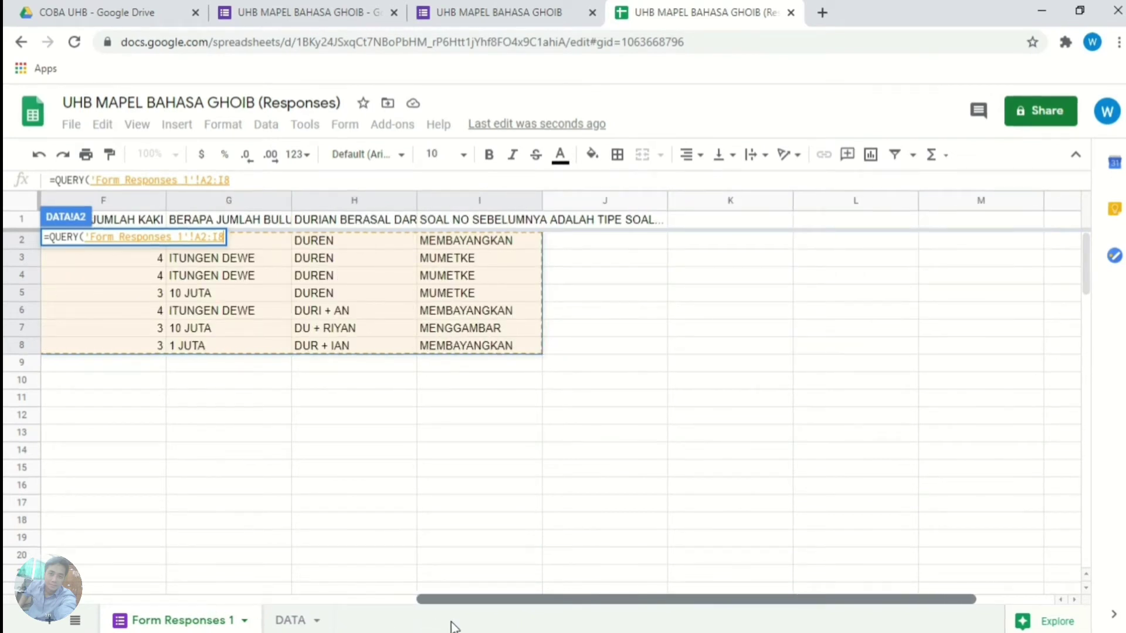
{"action": "left_click_drag", "start_coordinate": [454, 626], "coordinate": [135, 628]}
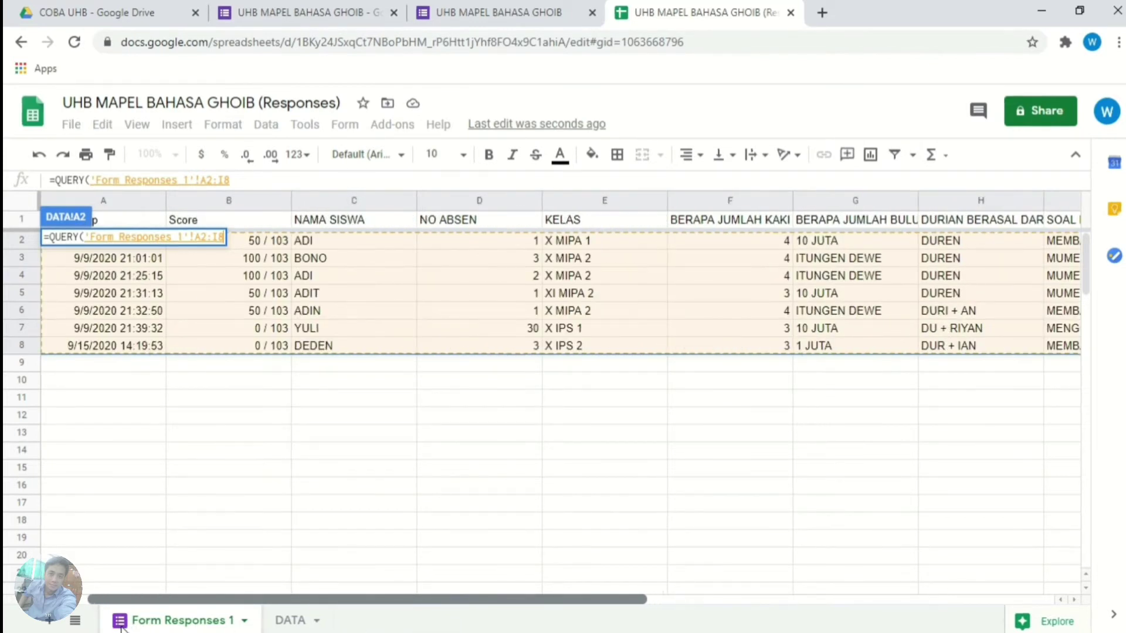
{"action": "left_click_drag", "start_coordinate": [135, 628], "coordinate": [249, 629]}
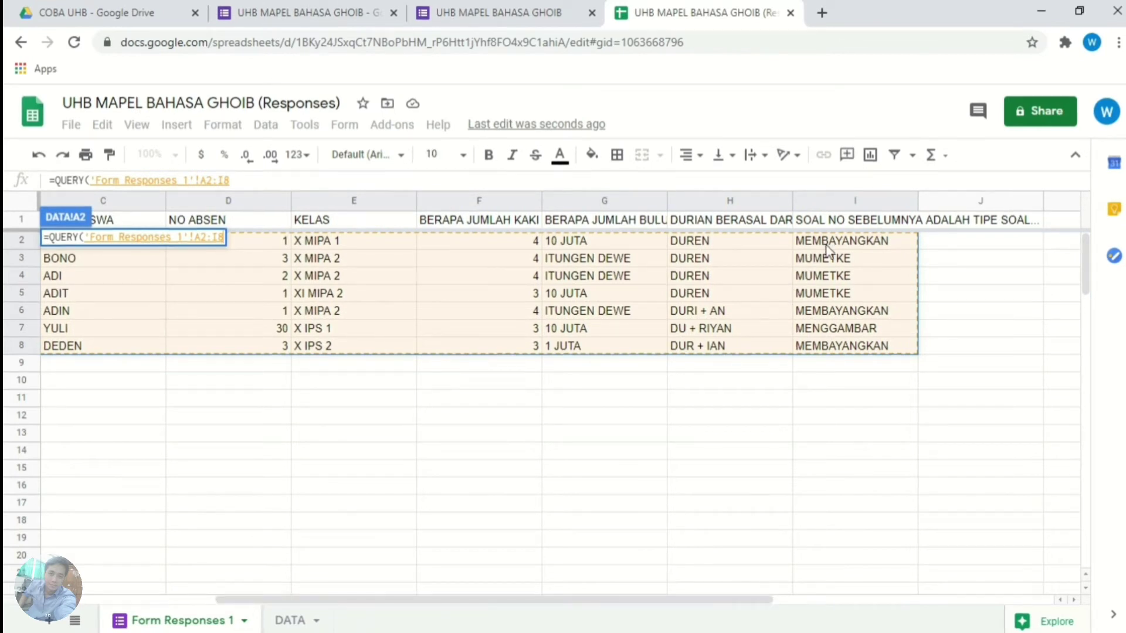
{"action": "mouse_move", "coordinate": [404, 201]}
{"action": "left_click", "coordinate": [233, 181]}
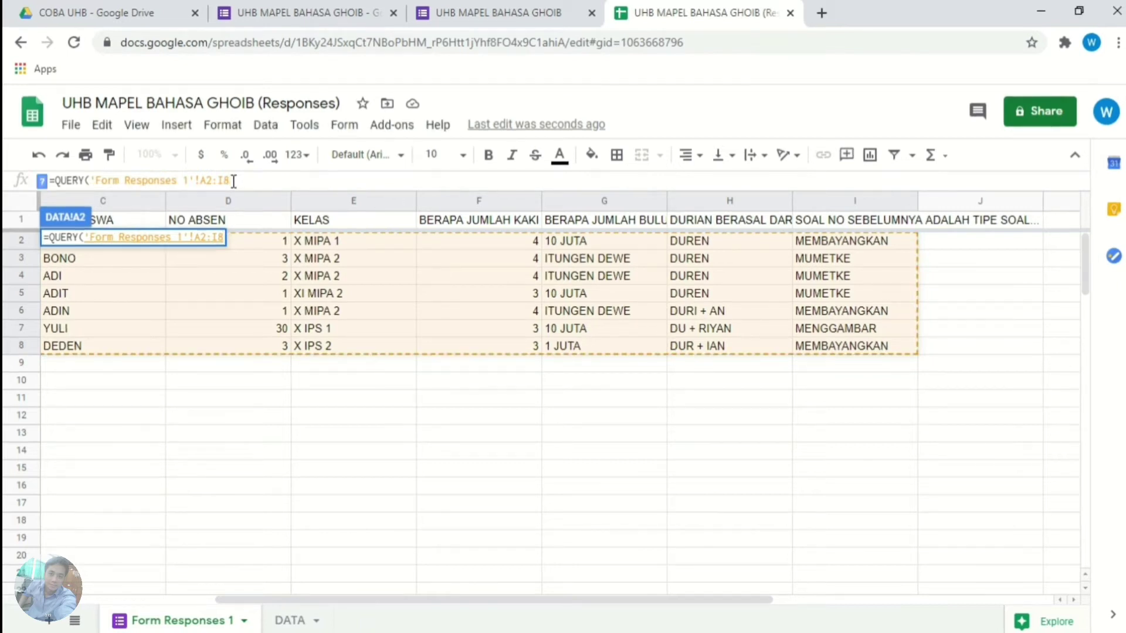
{"action": "key", "text": "BackSpace"}
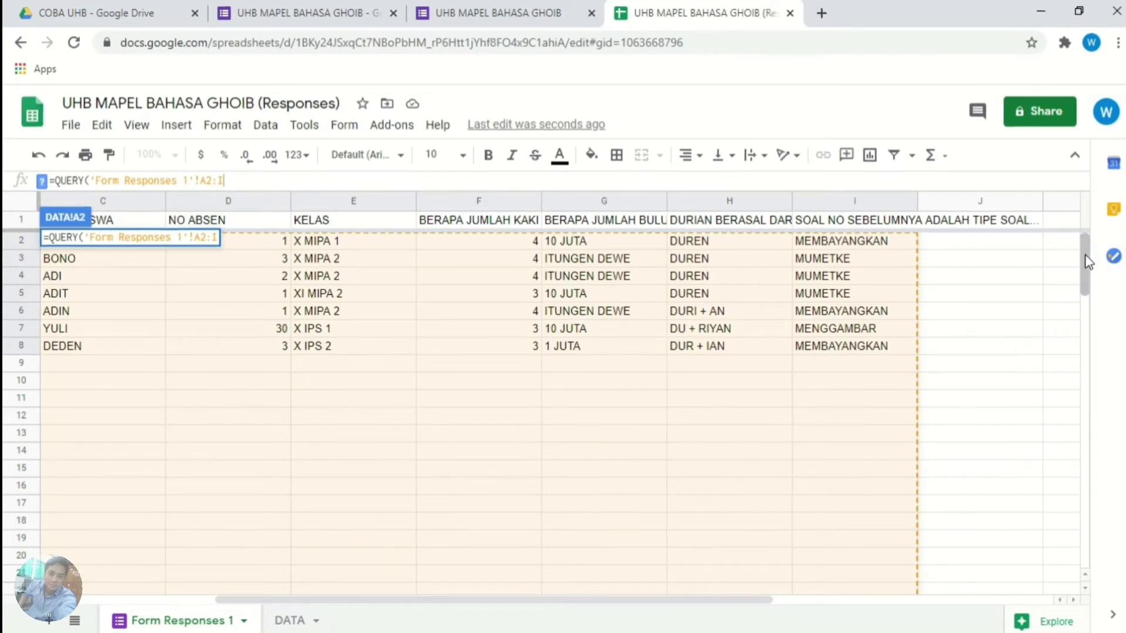
{"action": "mouse_move", "coordinate": [1085, 263]}
{"action": "left_mouse_down"}
{"action": "mouse_move", "coordinate": [1076, 480]}
{"action": "mouse_move", "coordinate": [1090, 555]}
{"action": "mouse_move", "coordinate": [1085, 247]}
{"action": "left_mouse_up"}
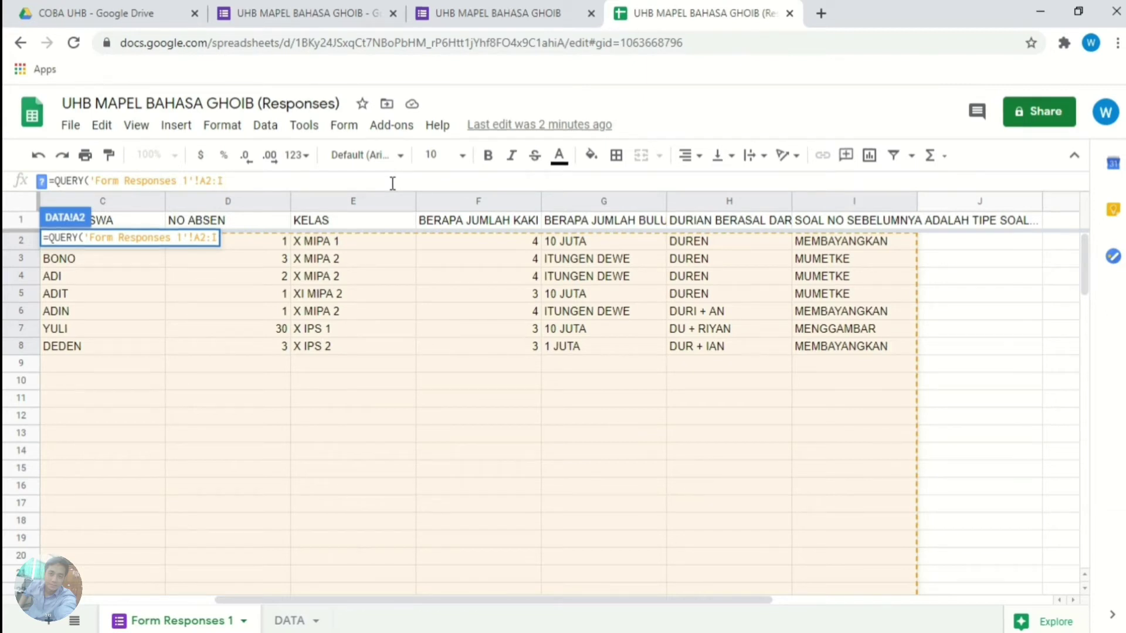
Close and enter the QUERY formula, then widen columns A and B to show full timestamps.
{"action": "type", "text": ")"}
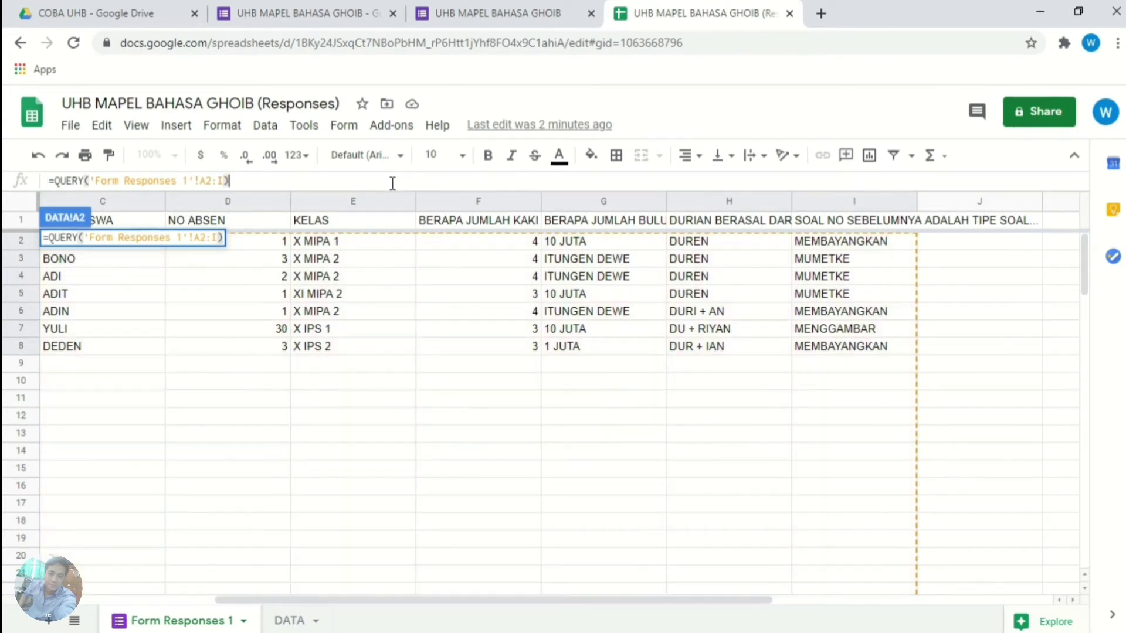
{"action": "key", "text": "Return"}
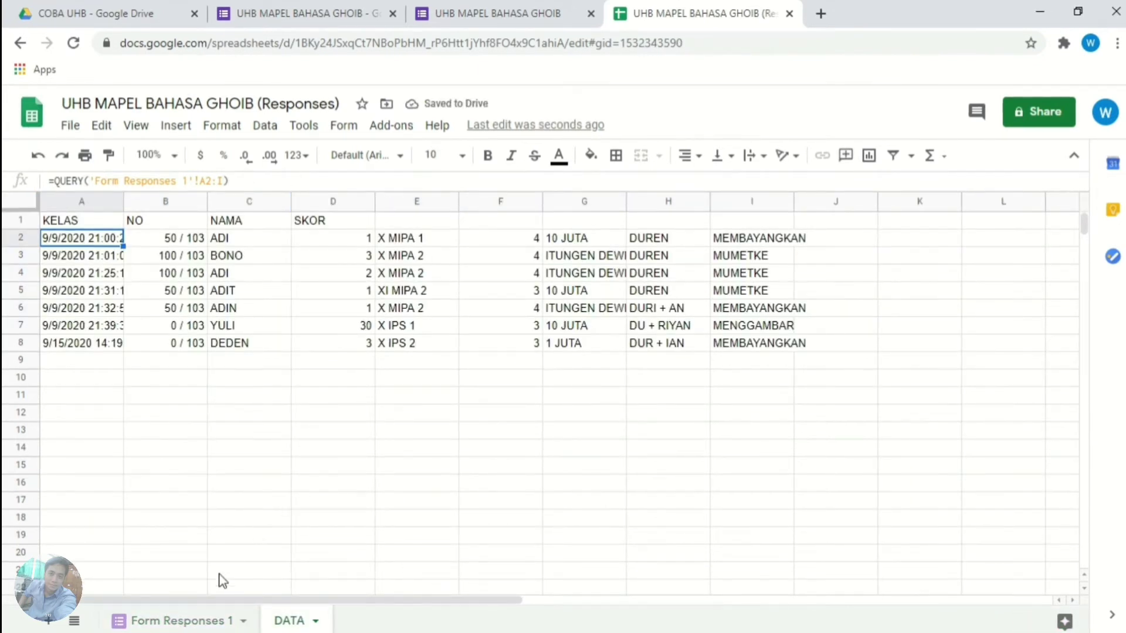
{"action": "left_click", "coordinate": [193, 622]}
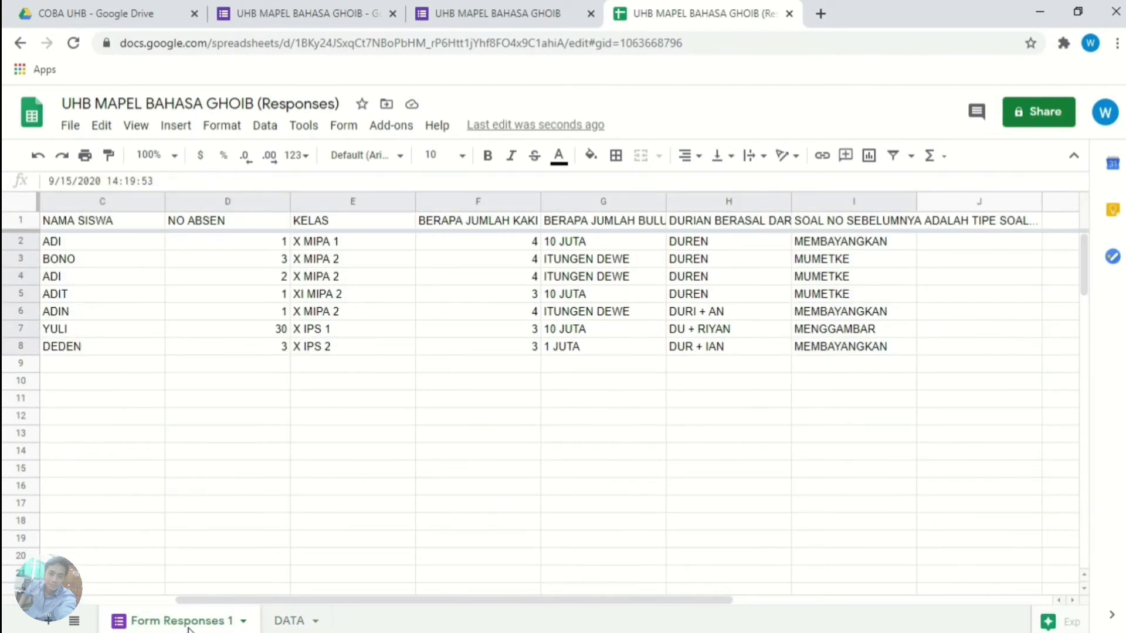
{"action": "left_click", "coordinate": [287, 622]}
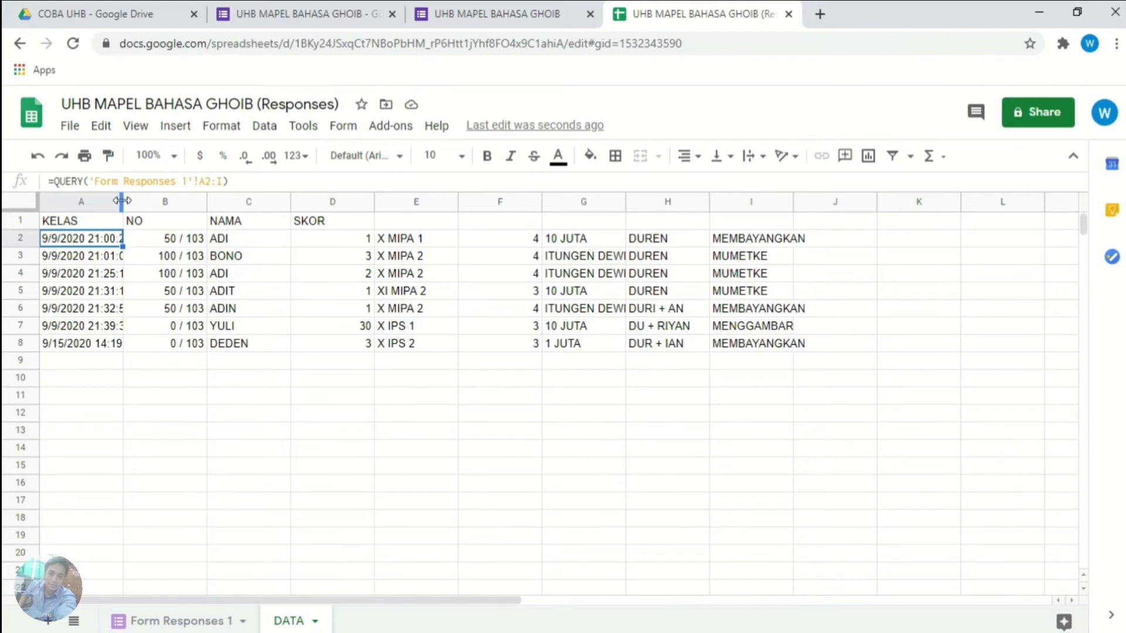
{"action": "left_click_drag", "start_coordinate": [121, 201], "coordinate": [146, 201]}
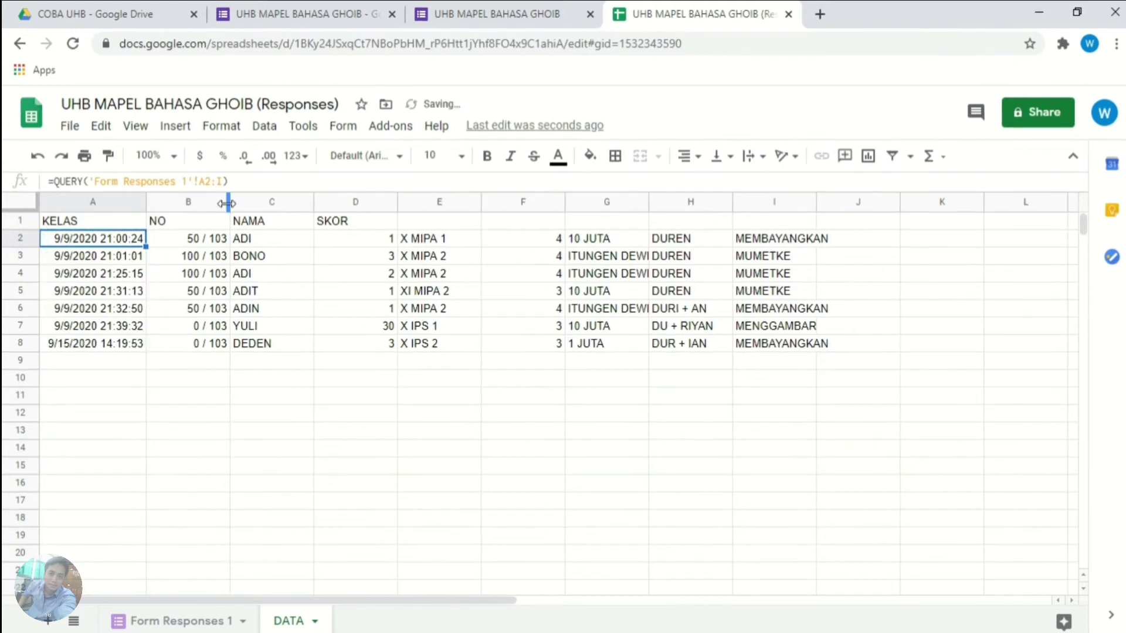
{"action": "left_click_drag", "start_coordinate": [228, 204], "coordinate": [234, 203]}
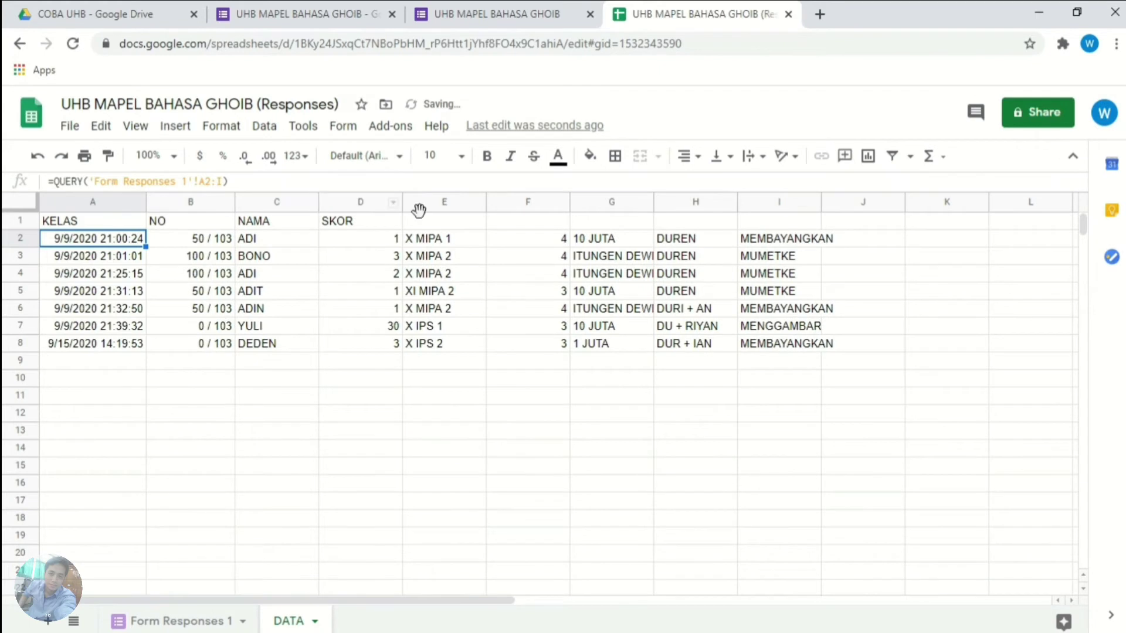
Change the A2 query to "SELECT E,D,C,B" so it returns class, number, name and score.
{"action": "left_click", "coordinate": [222, 182]}
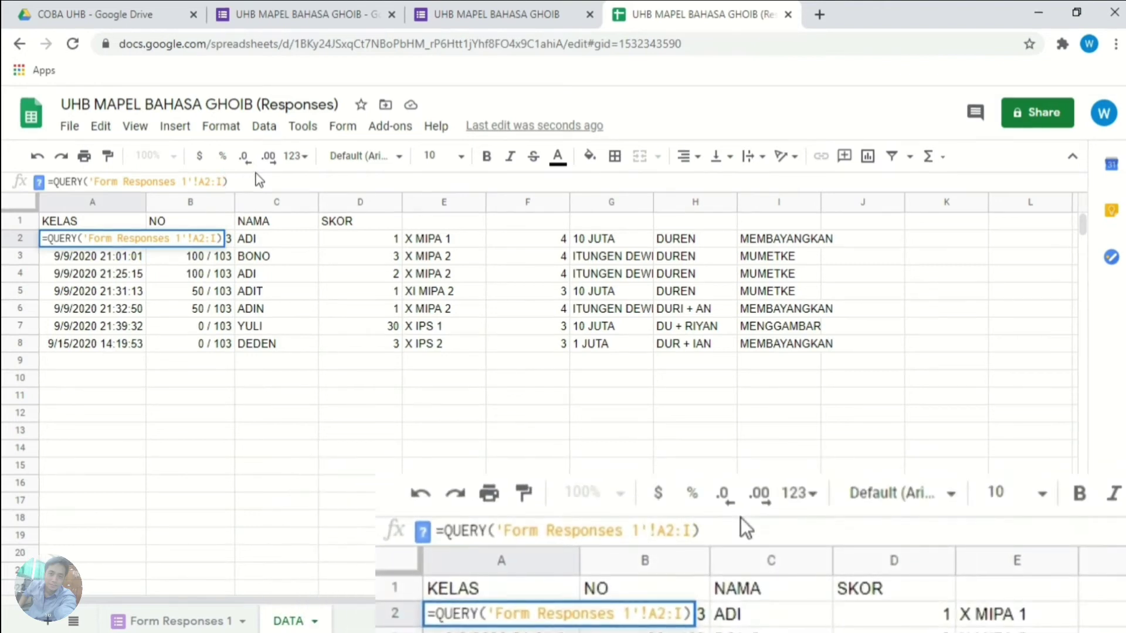
{"action": "type", "text": ", "}
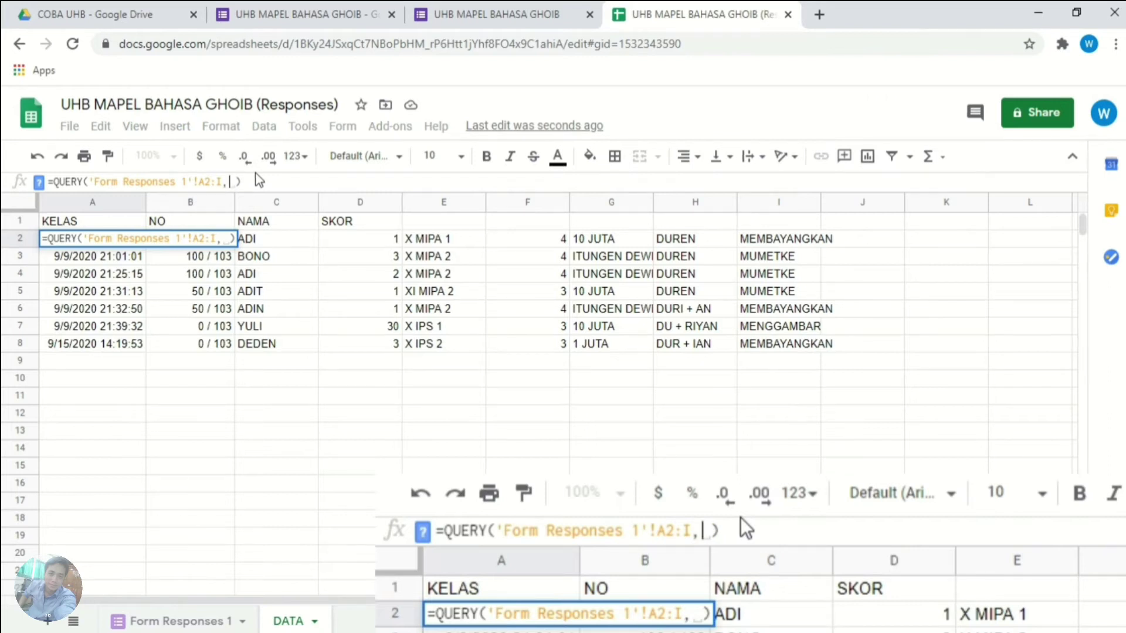
{"action": "type", "text": "\""}
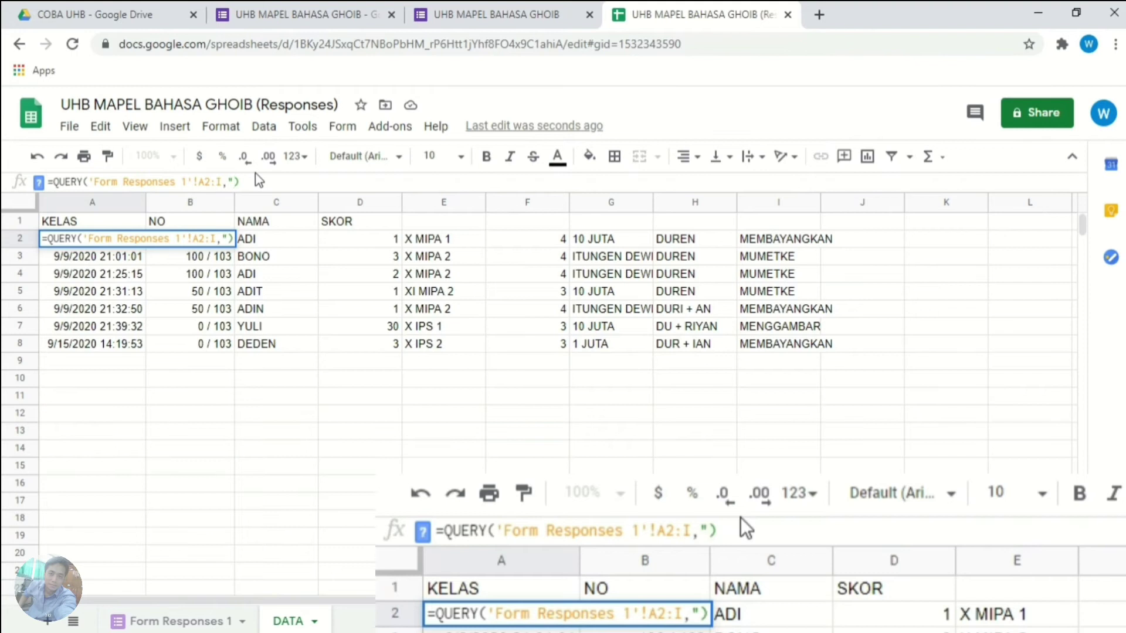
{"action": "type", "text": "SELEC"}
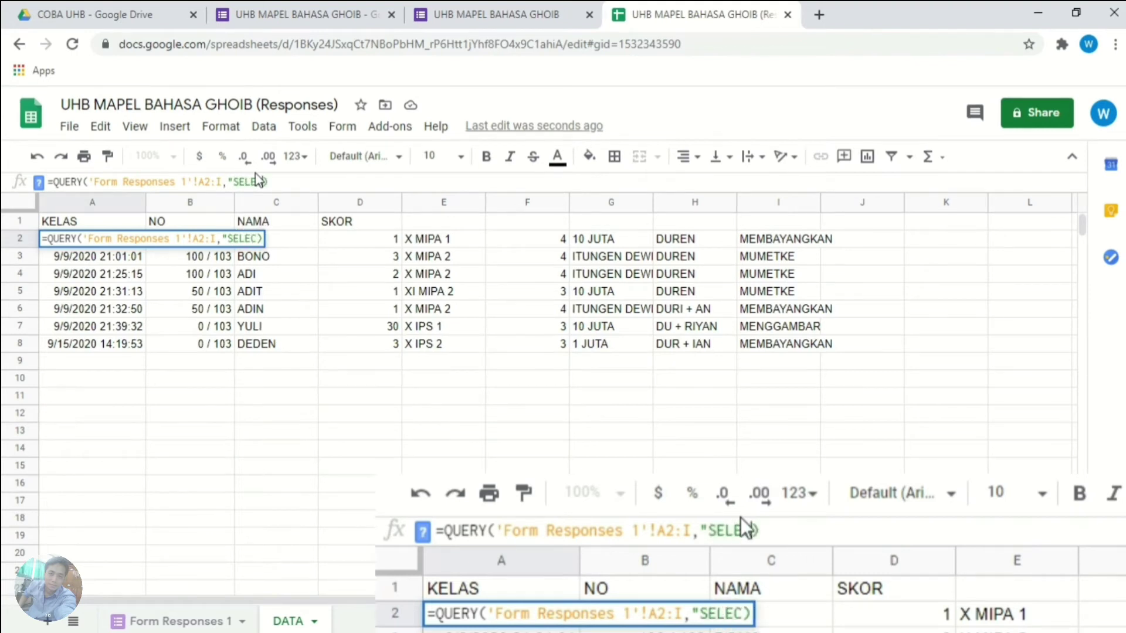
{"action": "type", "text": "T"}
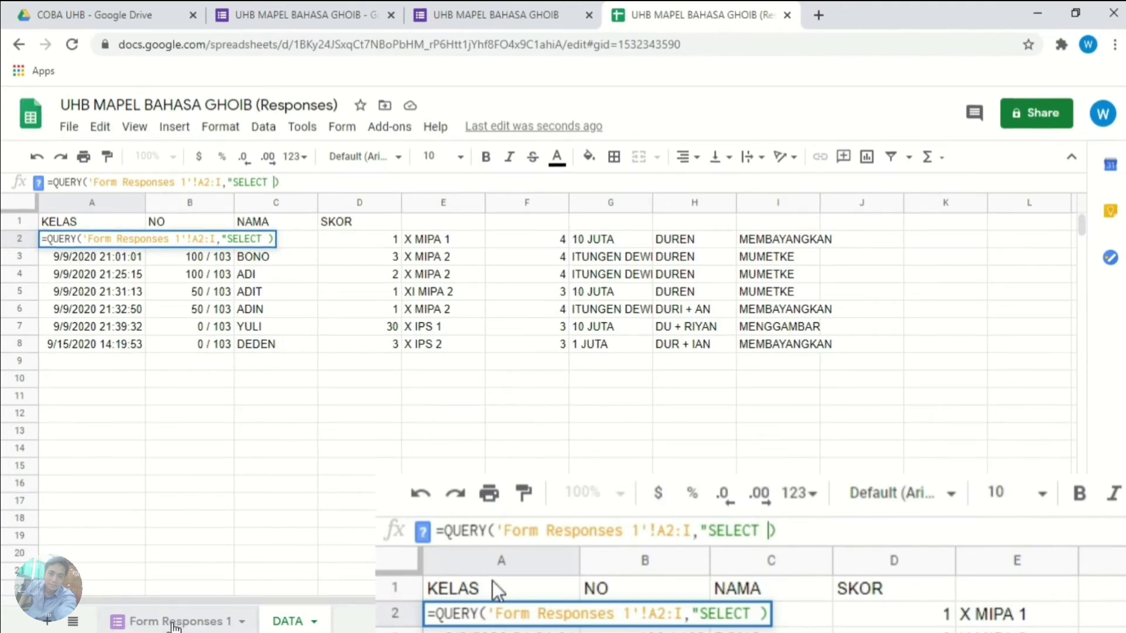
{"action": "left_click", "coordinate": [173, 623]}
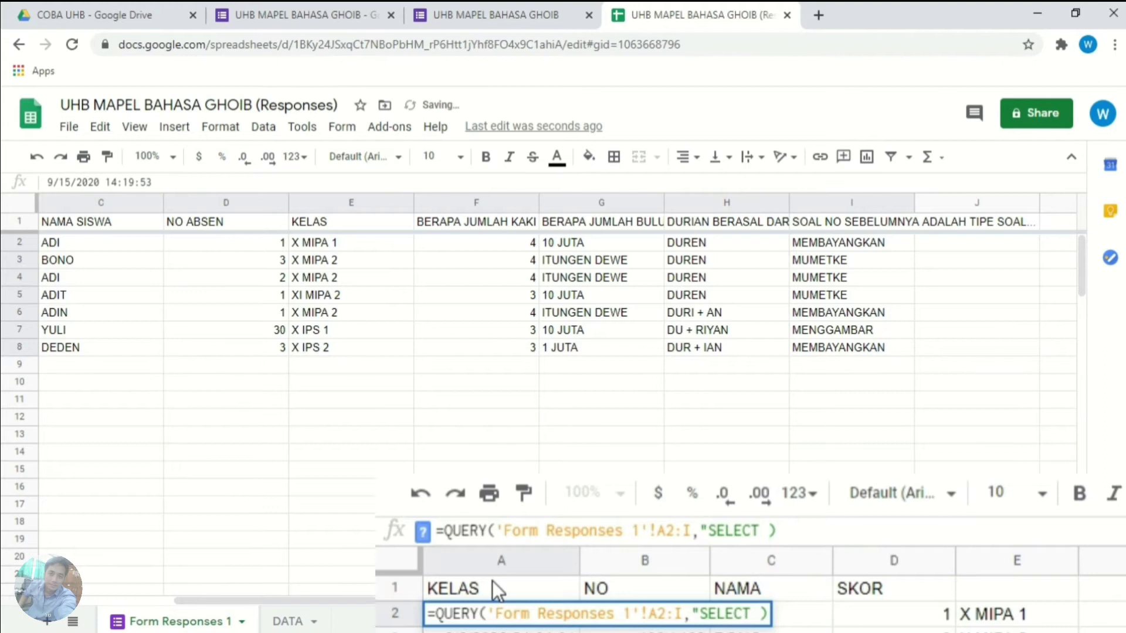
{"action": "left_click_drag", "start_coordinate": [276, 600], "coordinate": [141, 600]}
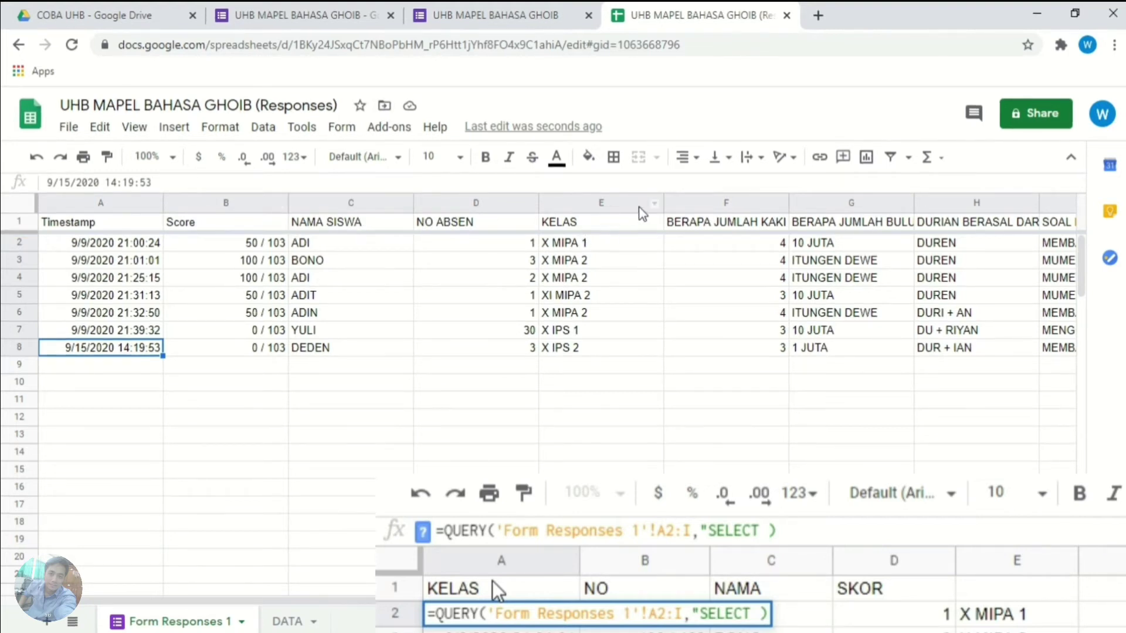
{"action": "mouse_move", "coordinate": [225, 203]}
{"action": "left_click", "coordinate": [284, 621]}
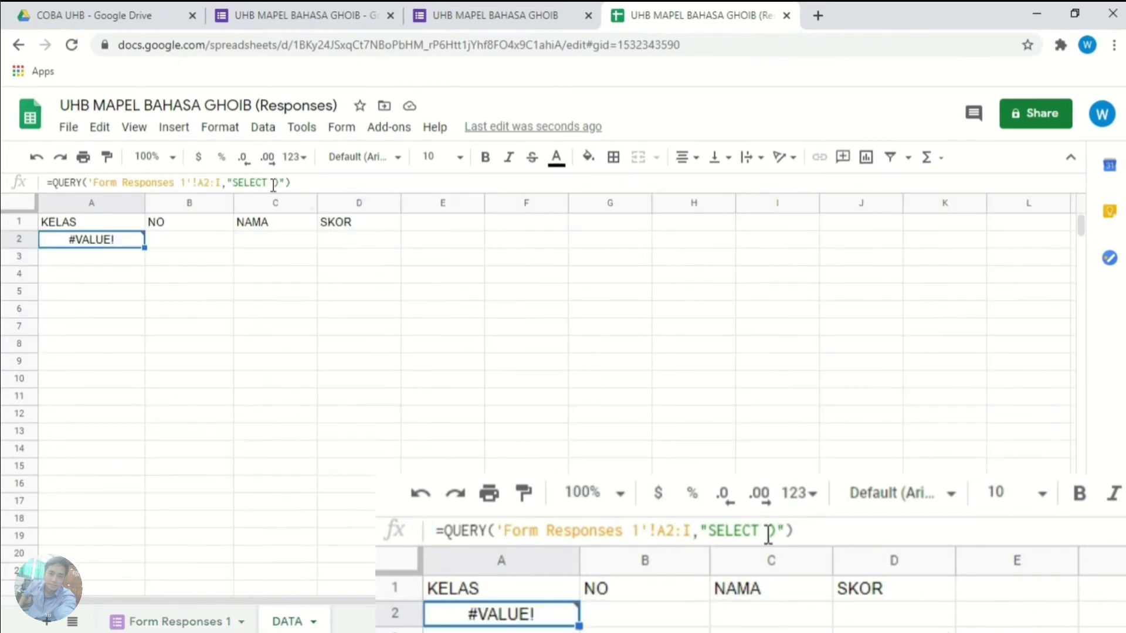
{"action": "left_click", "coordinate": [297, 182]}
{"action": "left_click_drag", "start_coordinate": [268, 182], "coordinate": [302, 180]}
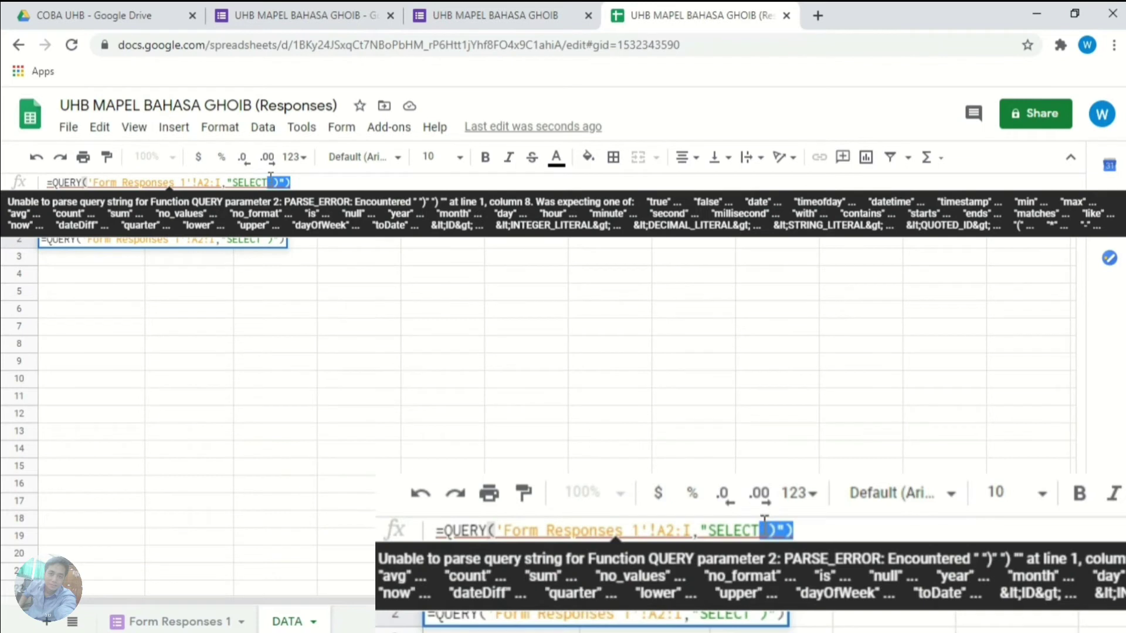
{"action": "key", "text": "BackSpace"}
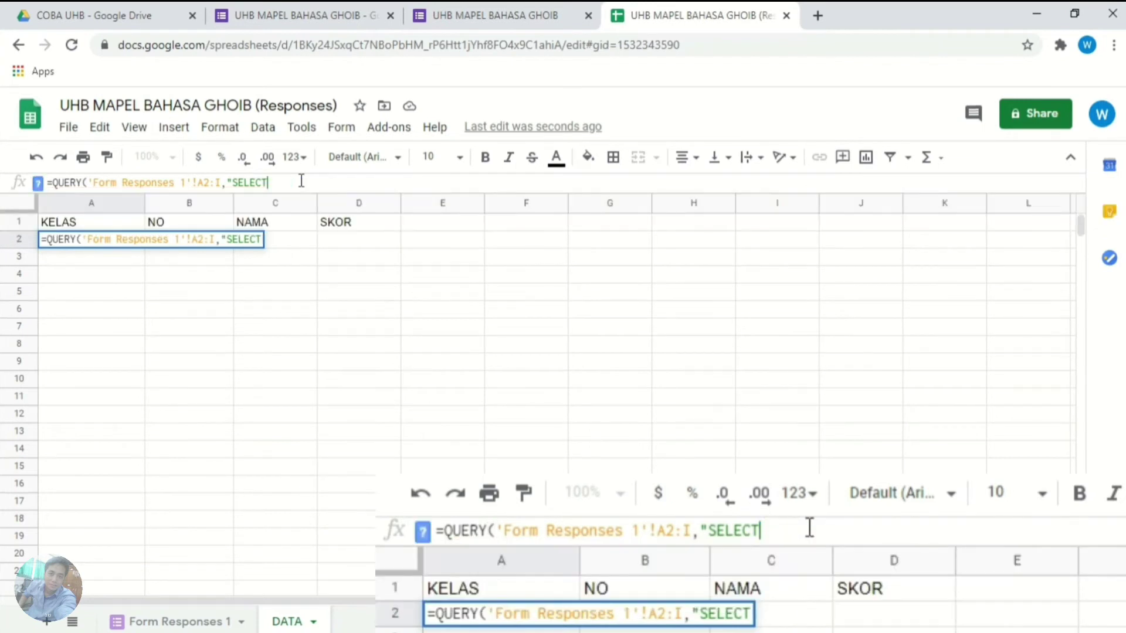
{"action": "type", "text": " E"}
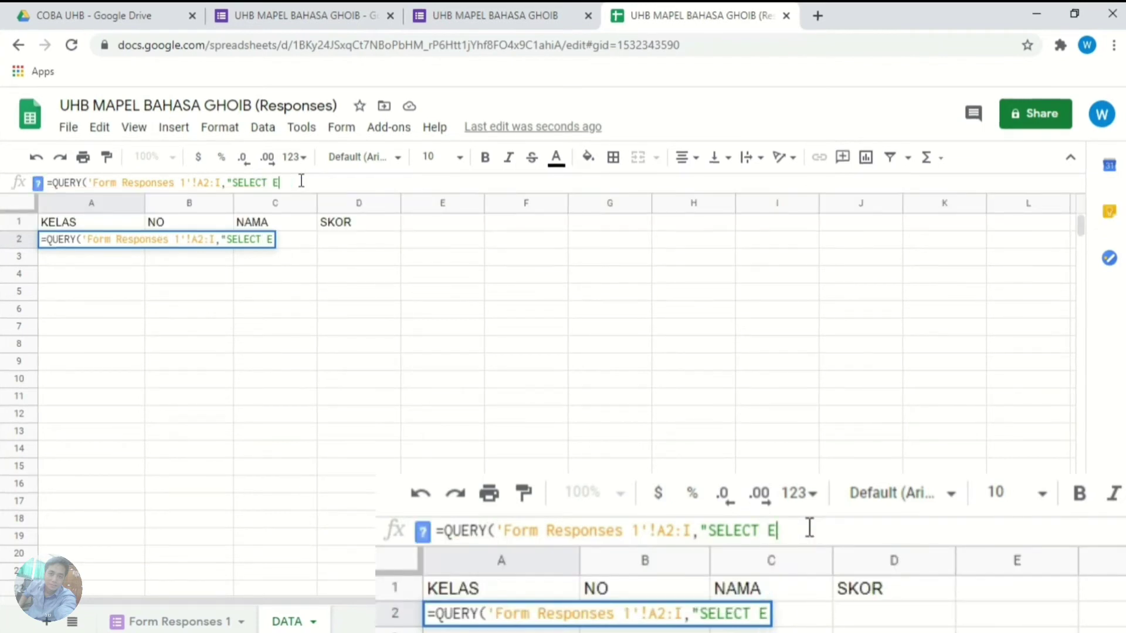
{"action": "type", "text": ",D"}
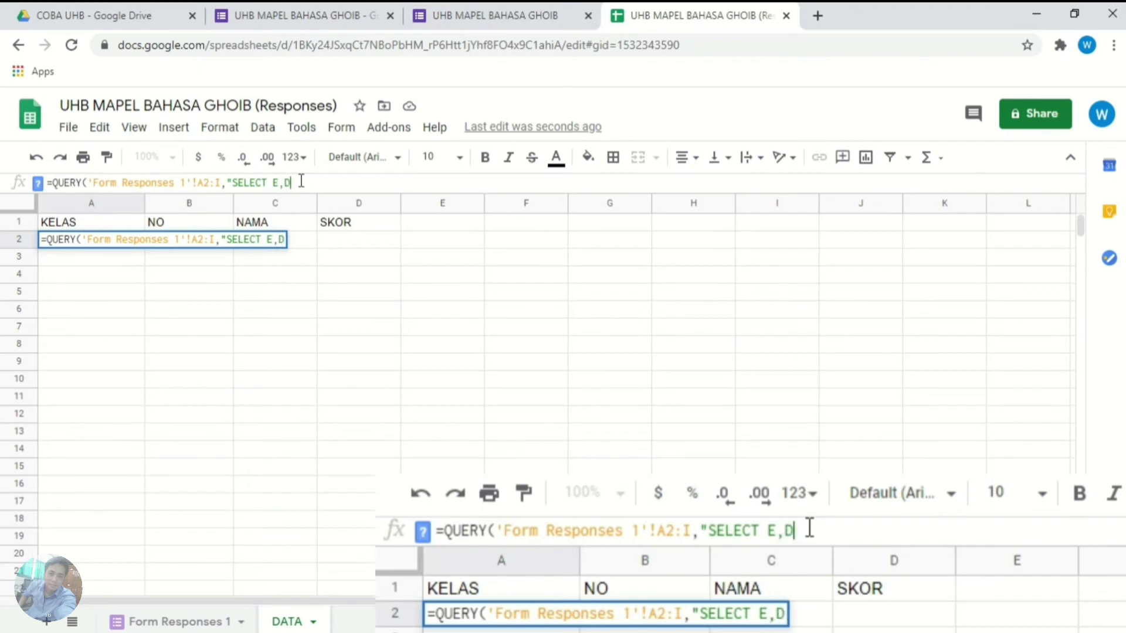
{"action": "type", "text": ",C"}
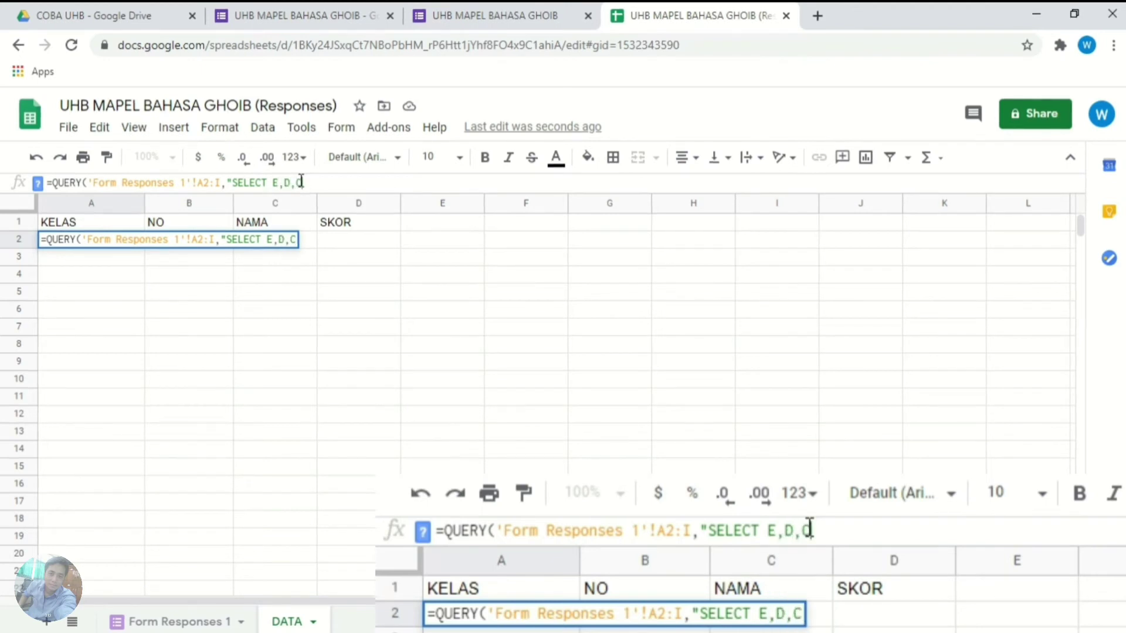
{"action": "type", "text": ",B"}
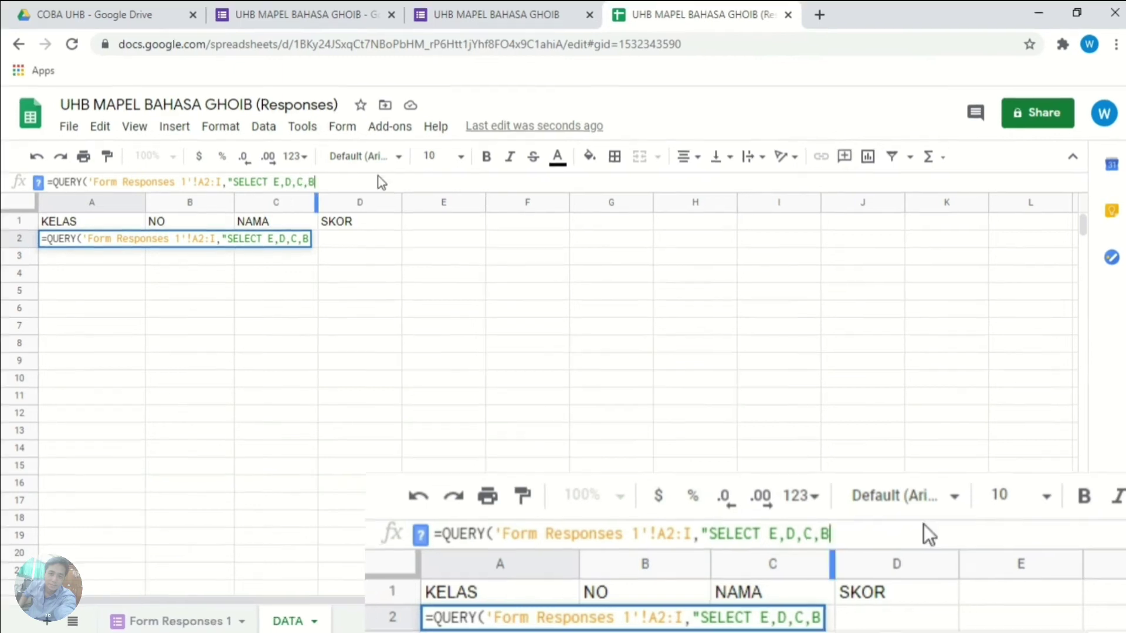
{"action": "type", "text": "\")"}
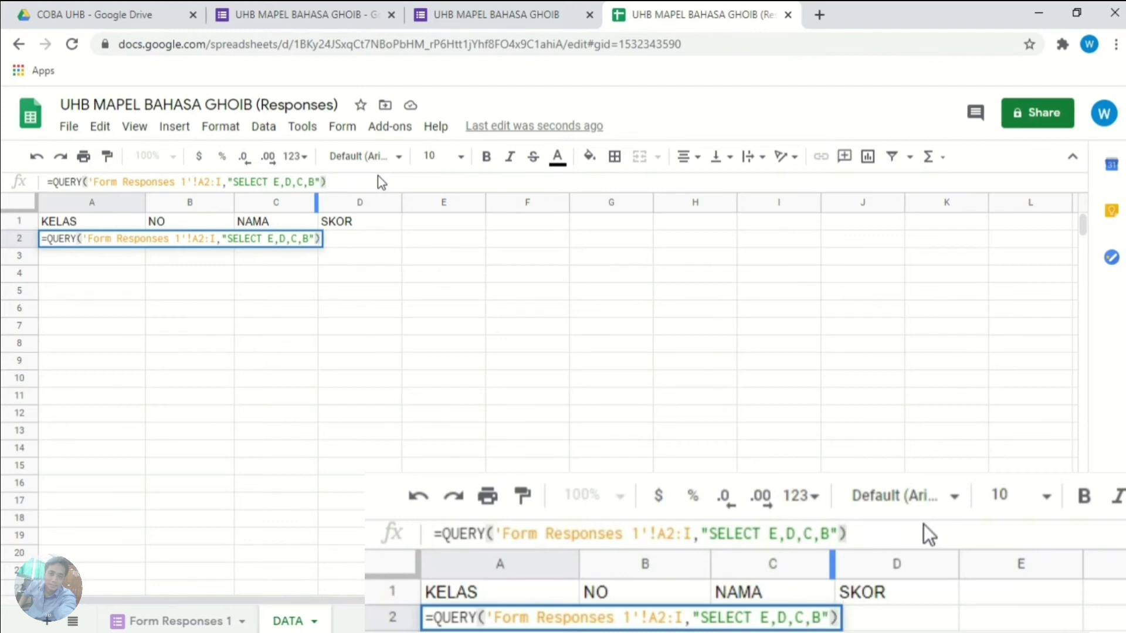
{"action": "key", "text": "Return"}
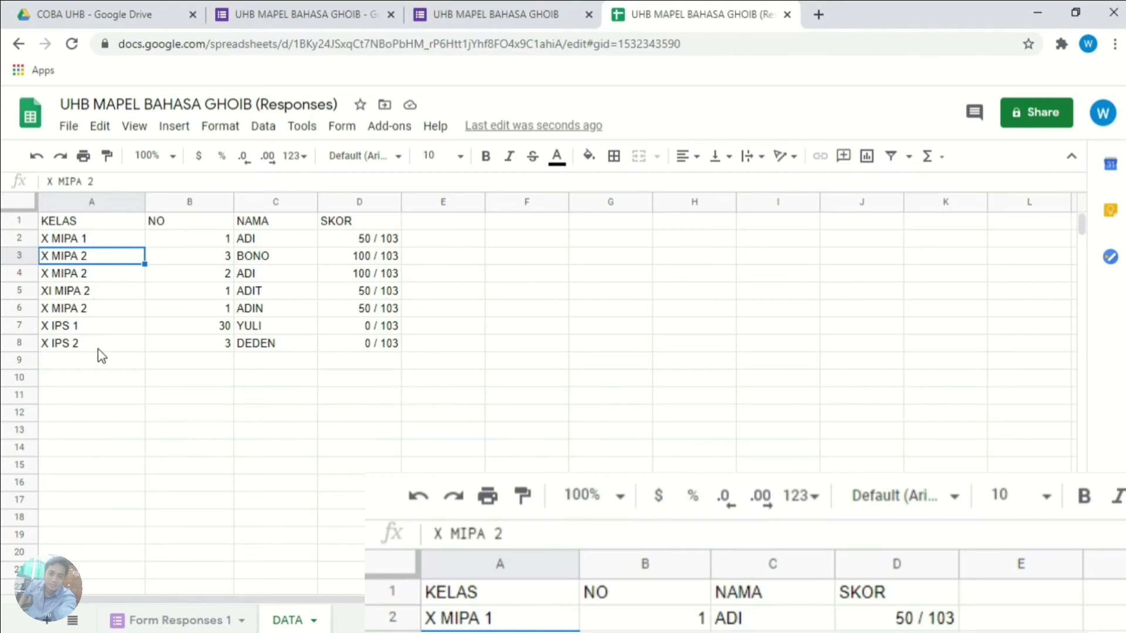
Reopen the A2 QUERY formula for editing just before its closing quote.
{"action": "left_click", "coordinate": [98, 239]}
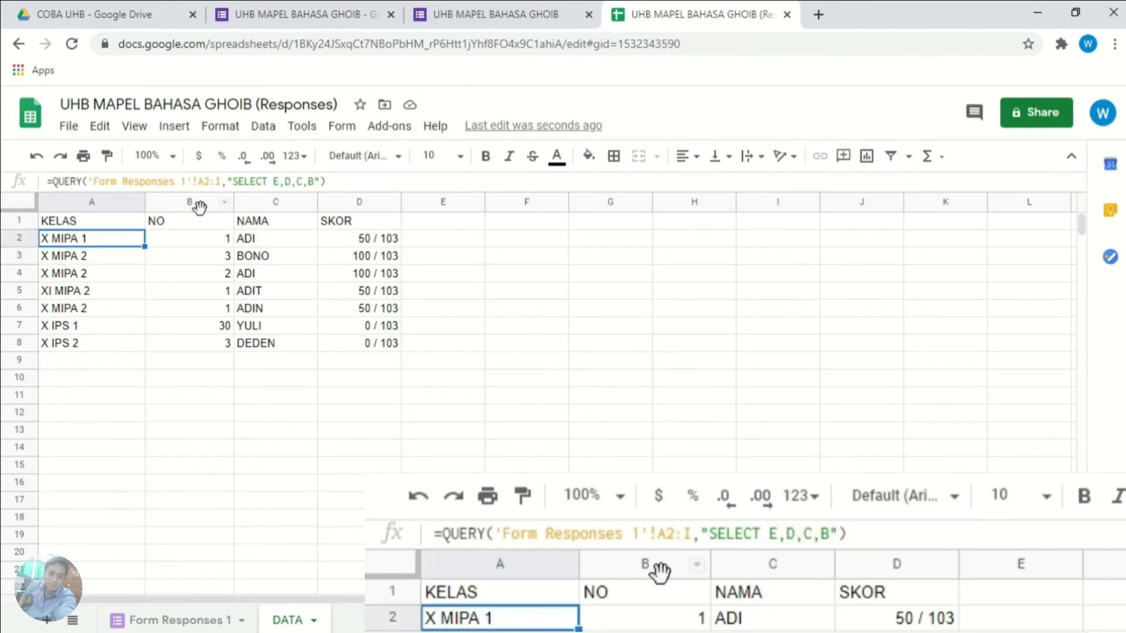
{"action": "left_click", "coordinate": [322, 181]}
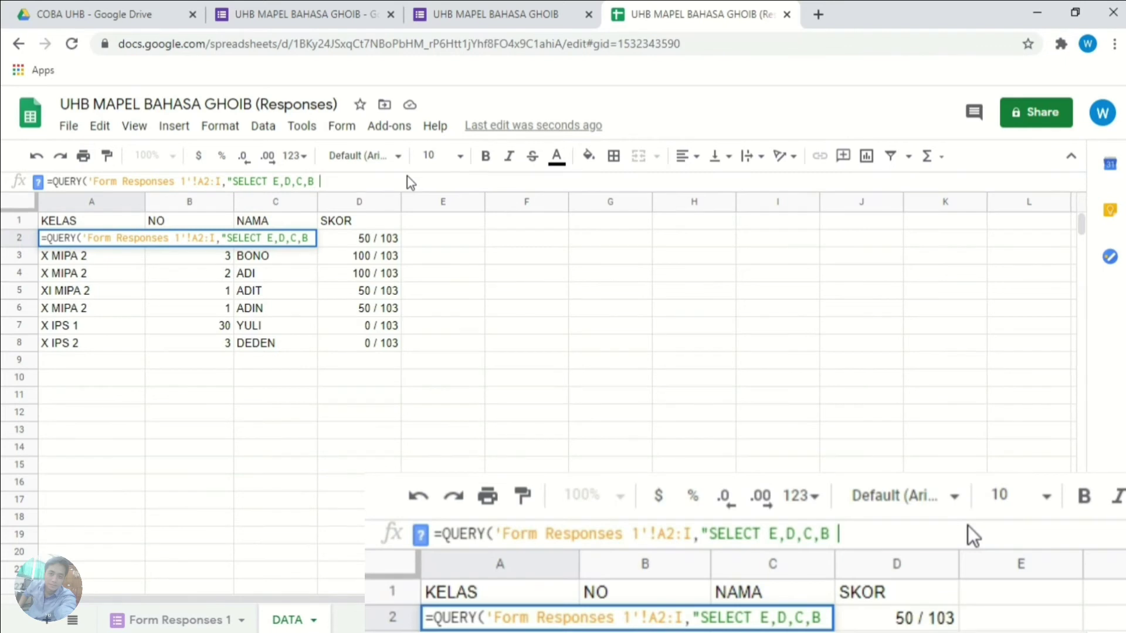
Add WHERE A IS NOT NULL to the query's SELECT clause to skip empty rows.
{"action": "type", "text": "WH"}
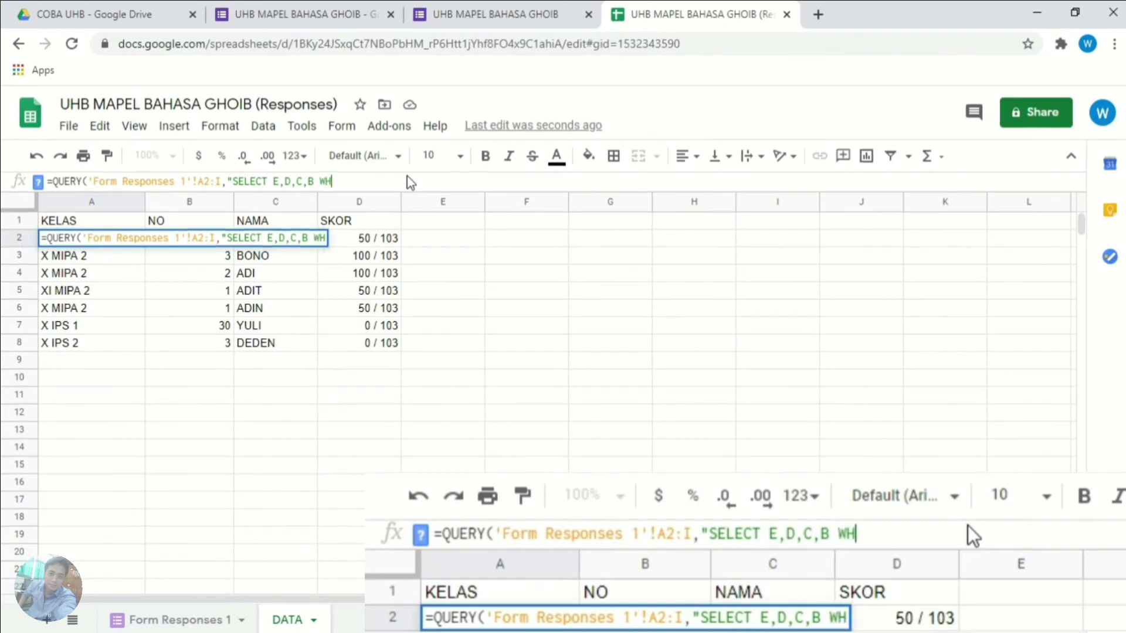
{"action": "type", "text": "ERE "}
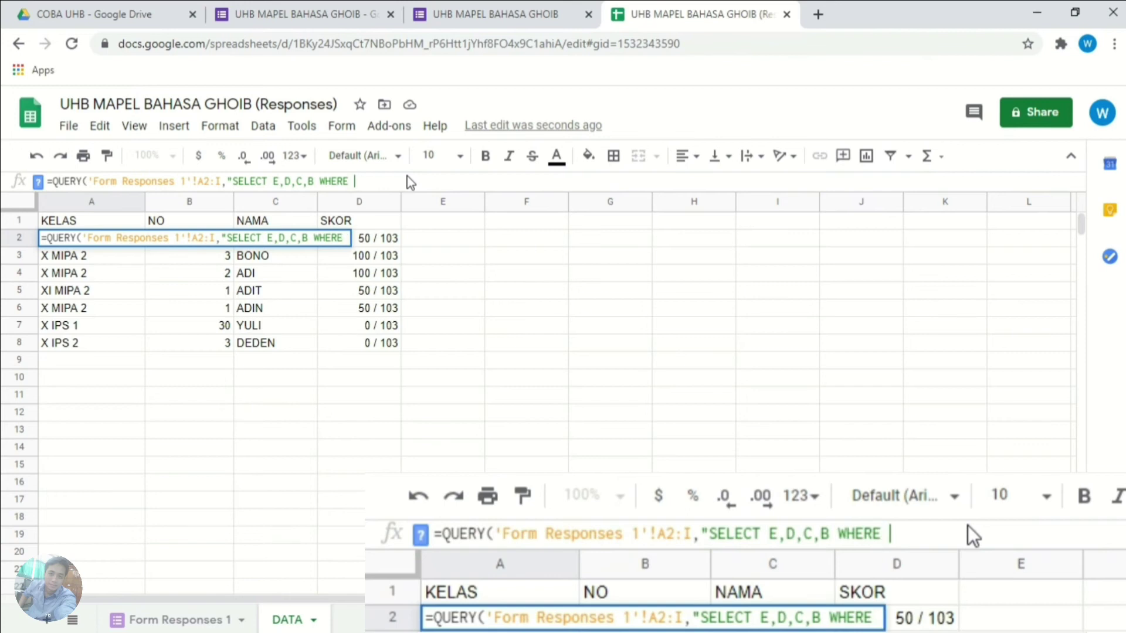
{"action": "type", "text": "A I"}
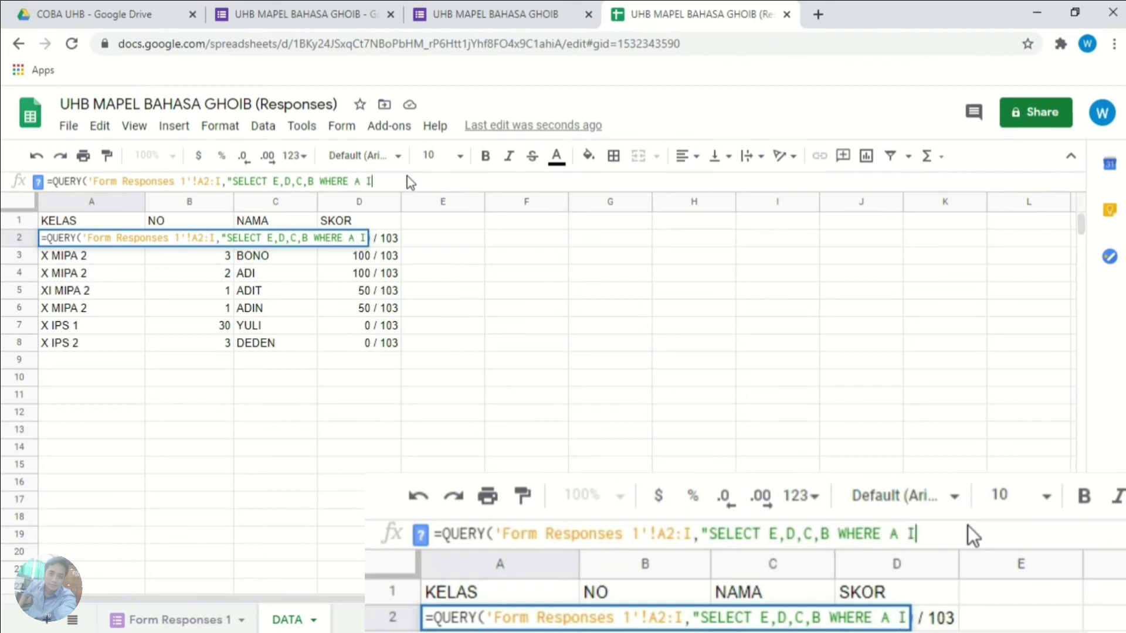
{"action": "type", "text": "S NOT"}
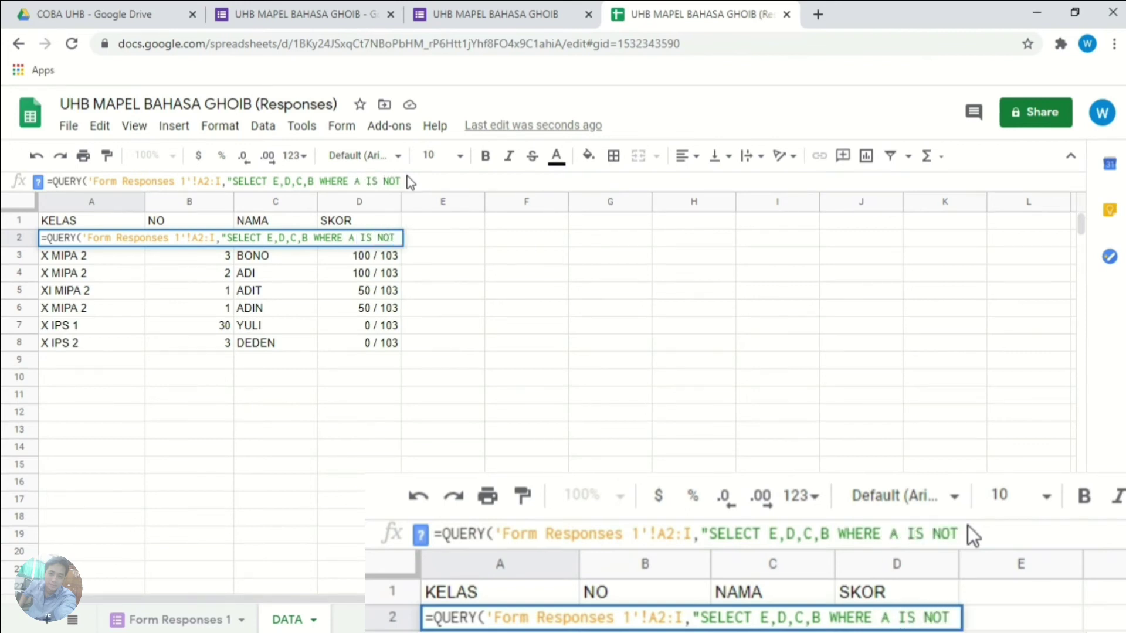
{"action": "type", "text": " NULL"}
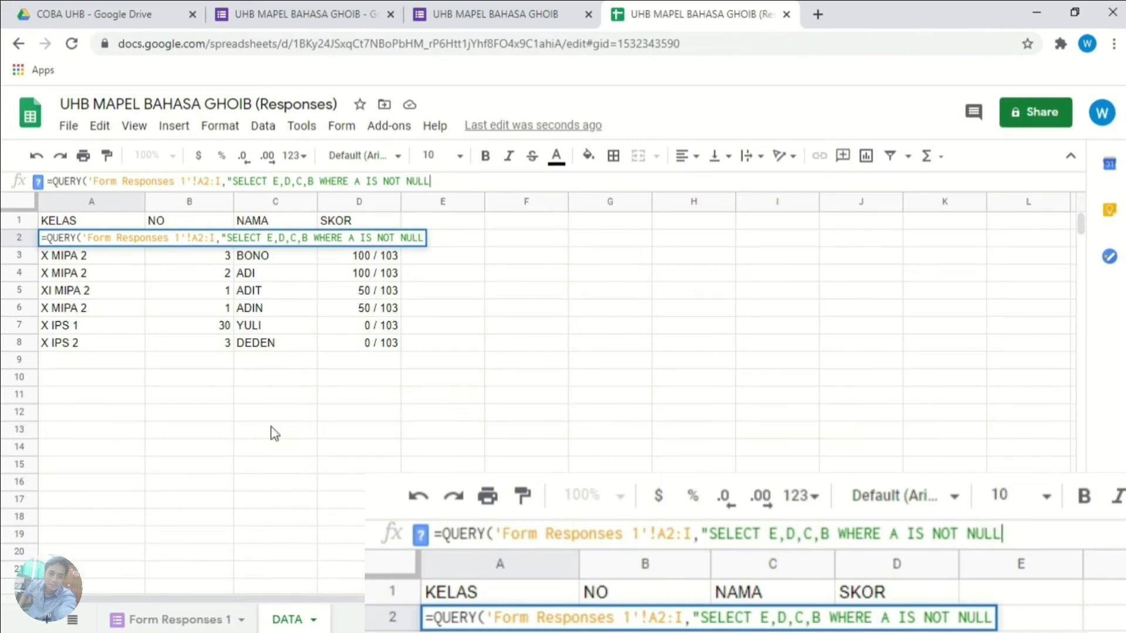
{"action": "left_click", "coordinate": [176, 619]}
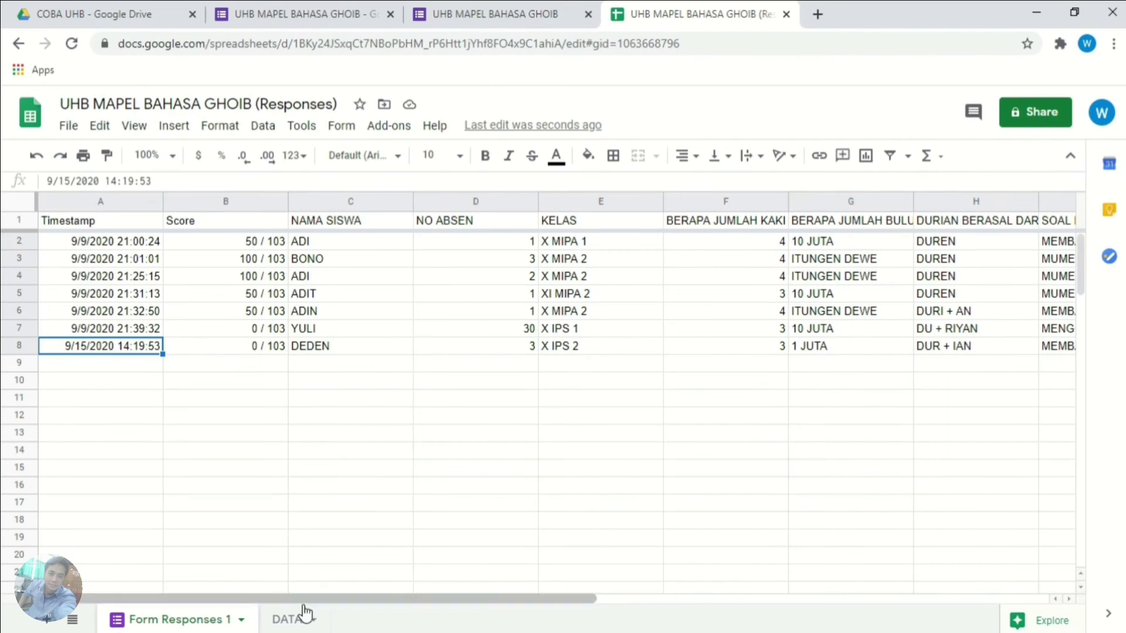
{"action": "left_click", "coordinate": [289, 619]}
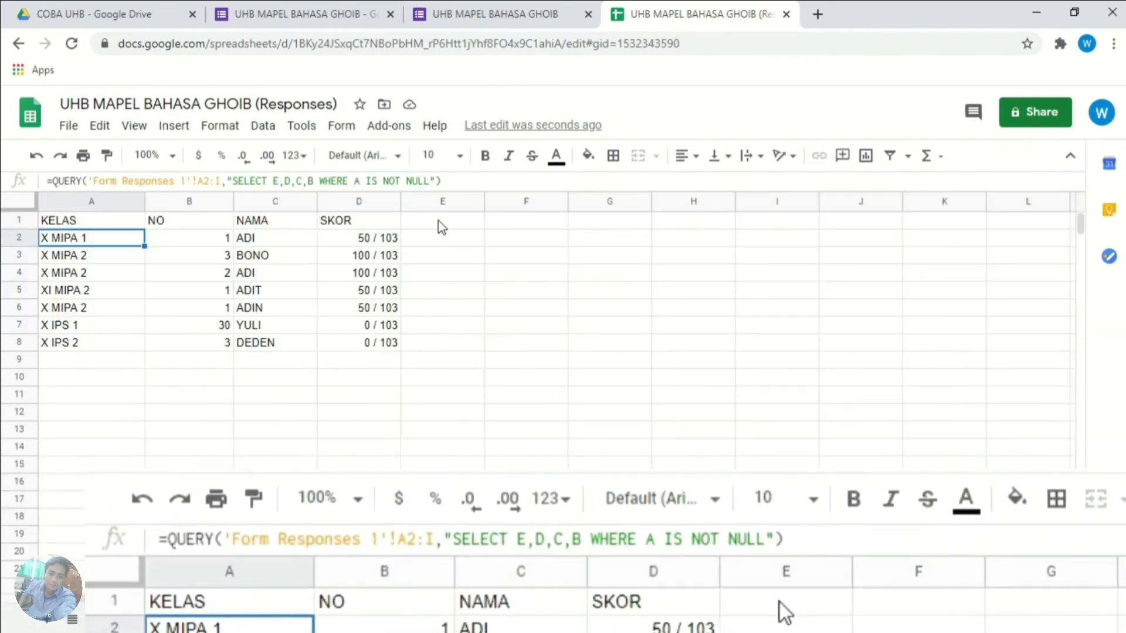
{"action": "left_click", "coordinate": [450, 180]}
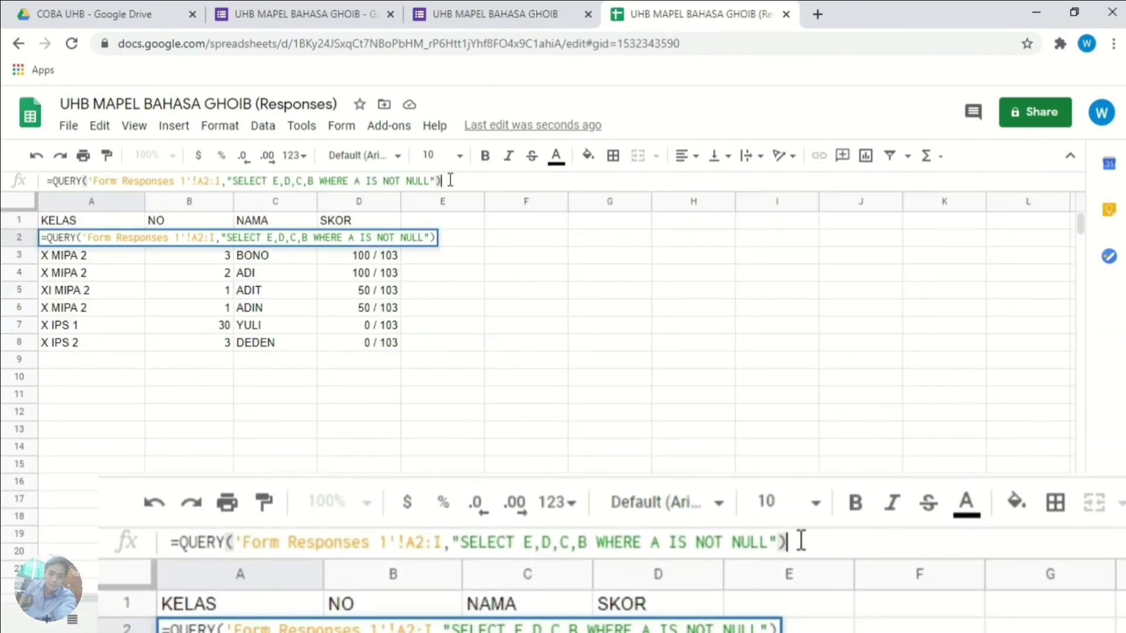
Append ORDER BY E,D,C,B ASC to the query and enter it.
{"action": "key", "text": "BackSpace"}
{"action": "key", "text": "BackSpace"}
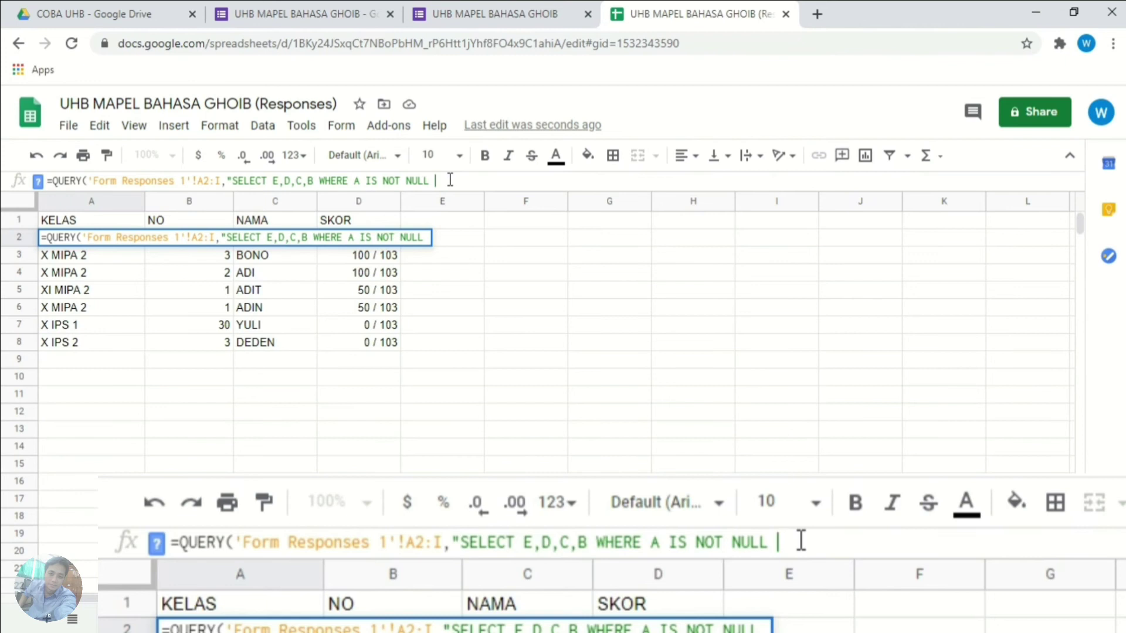
{"action": "type", "text": "OR"}
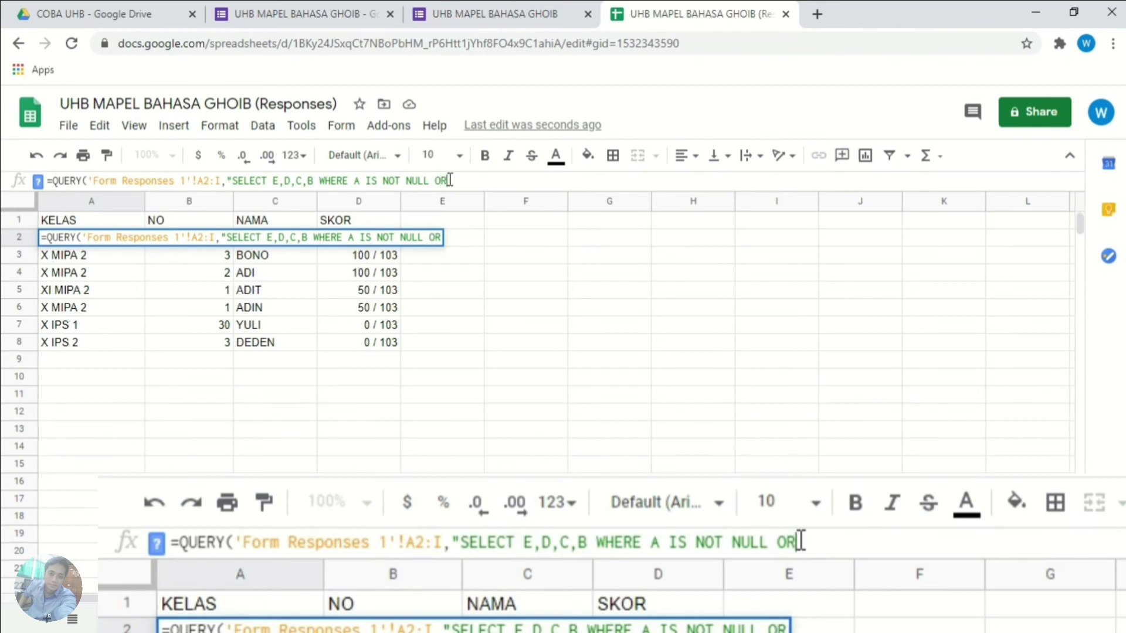
{"action": "type", "text": "DER B"}
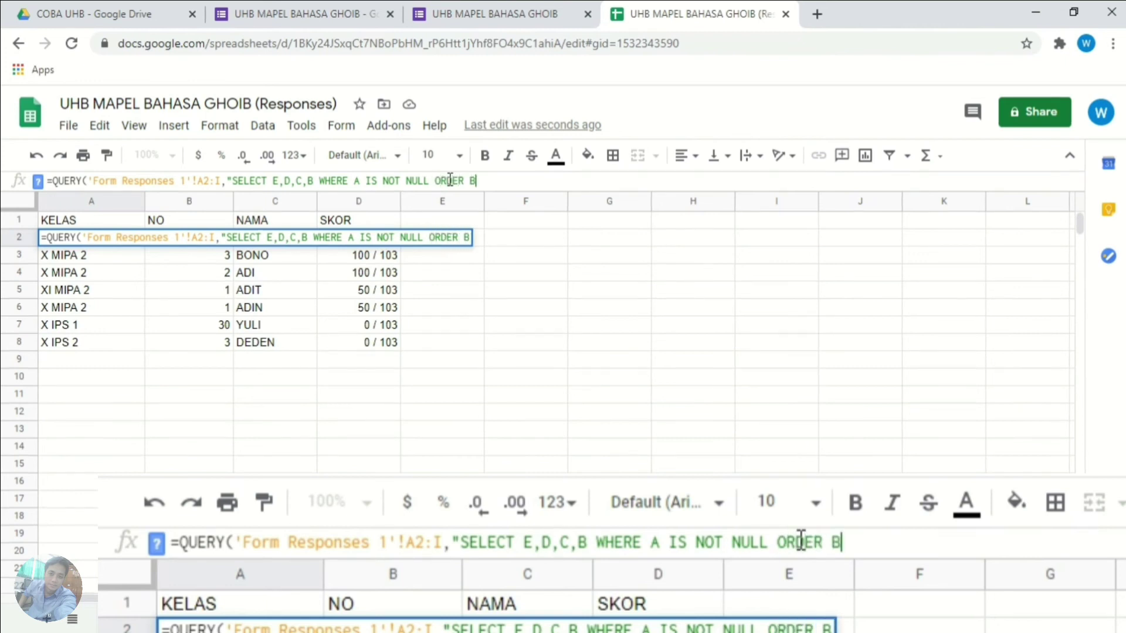
{"action": "type", "text": "Y"}
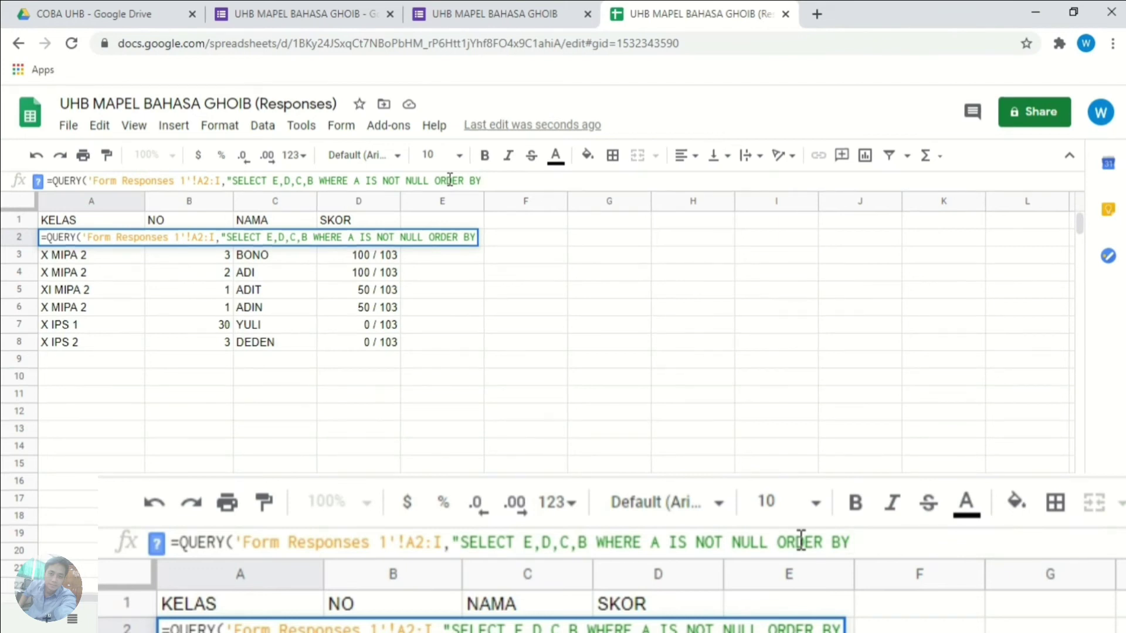
{"action": "type", "text": " E"}
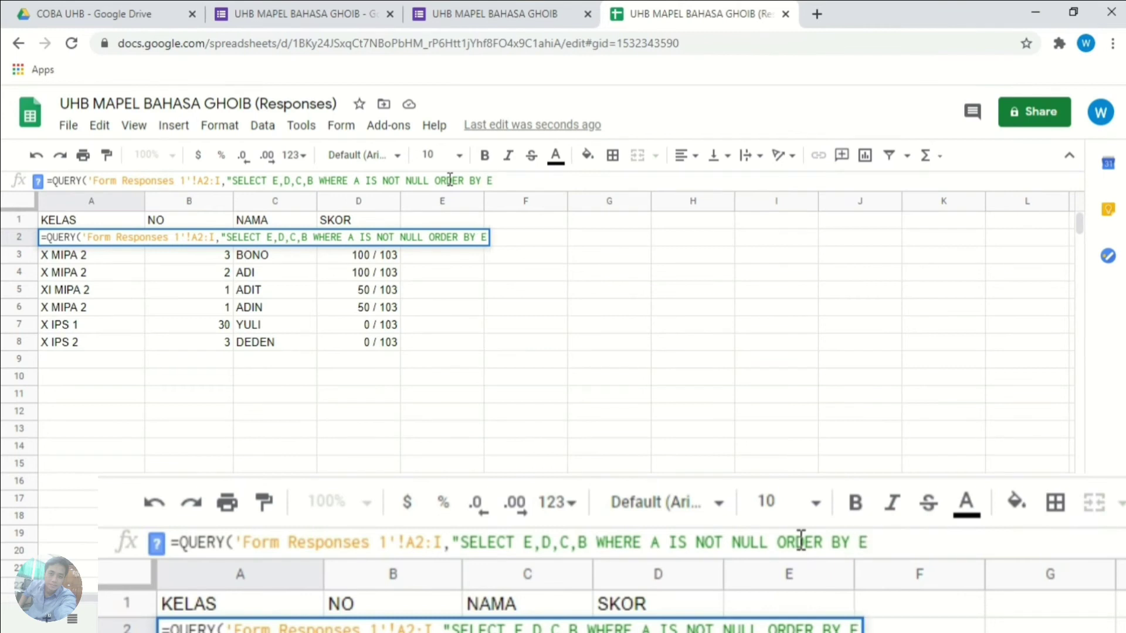
{"action": "type", "text": ",D"}
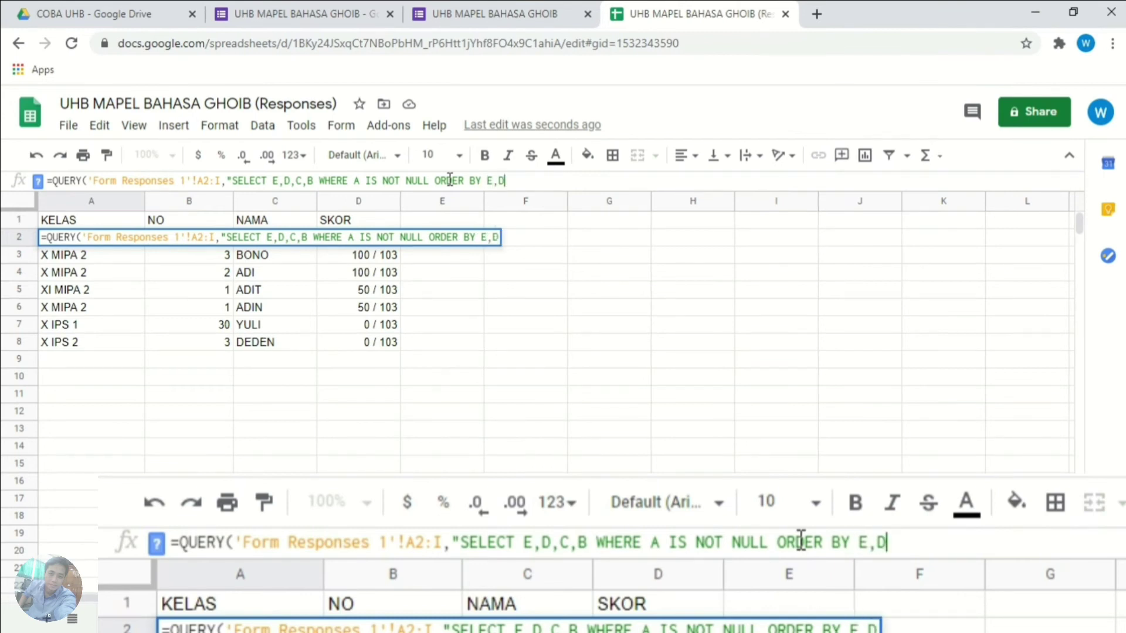
{"action": "type", "text": ",C"}
{"action": "type", "text": ",C,"}
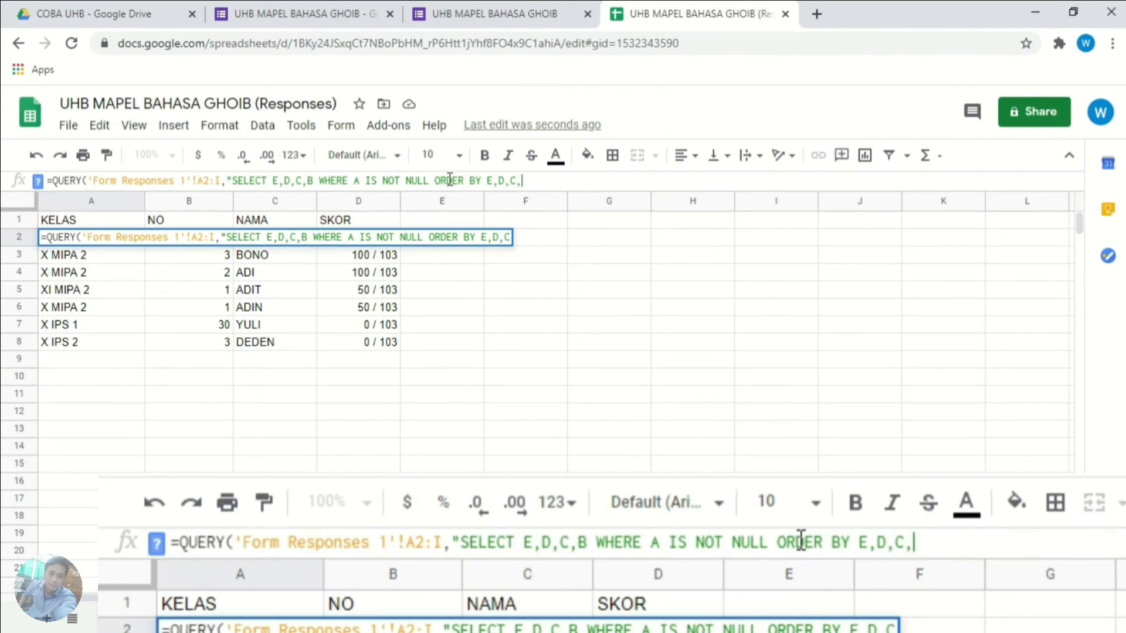
{"action": "type", "text": "B"}
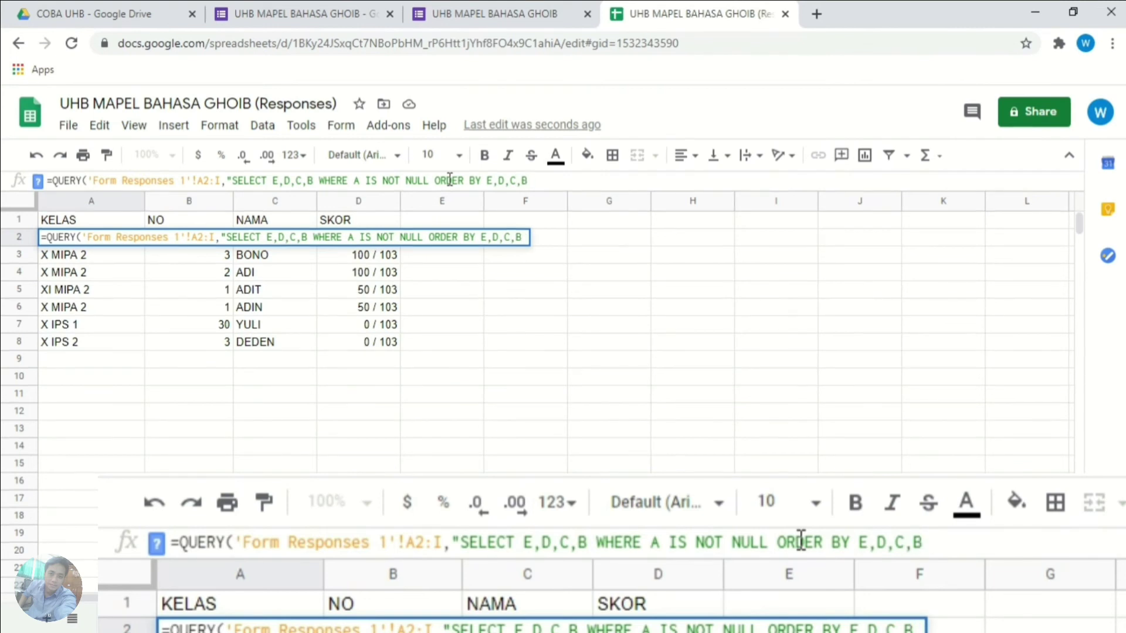
{"action": "type", "text": " ASC"}
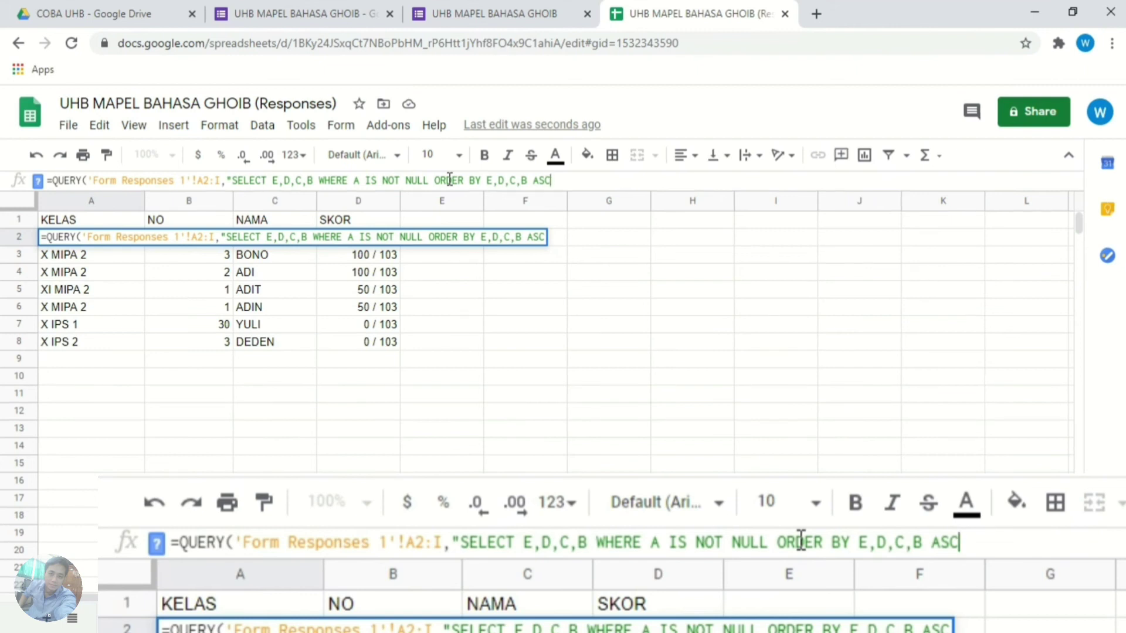
{"action": "type", "text": "\""}
{"action": "type", "text": ")"}
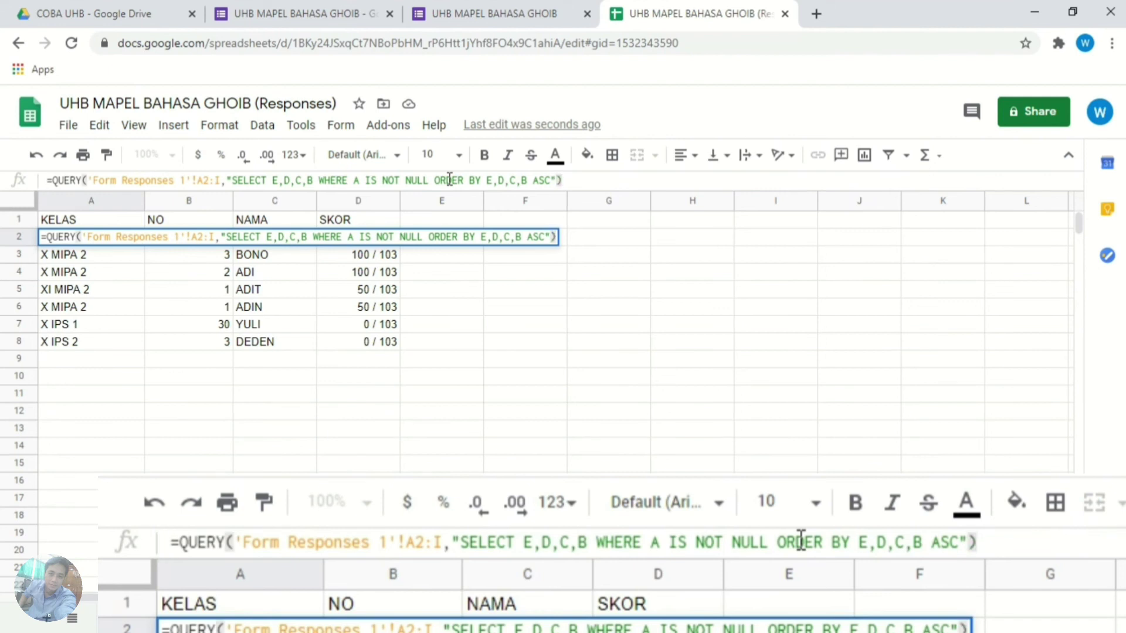
{"action": "key", "text": "Return"}
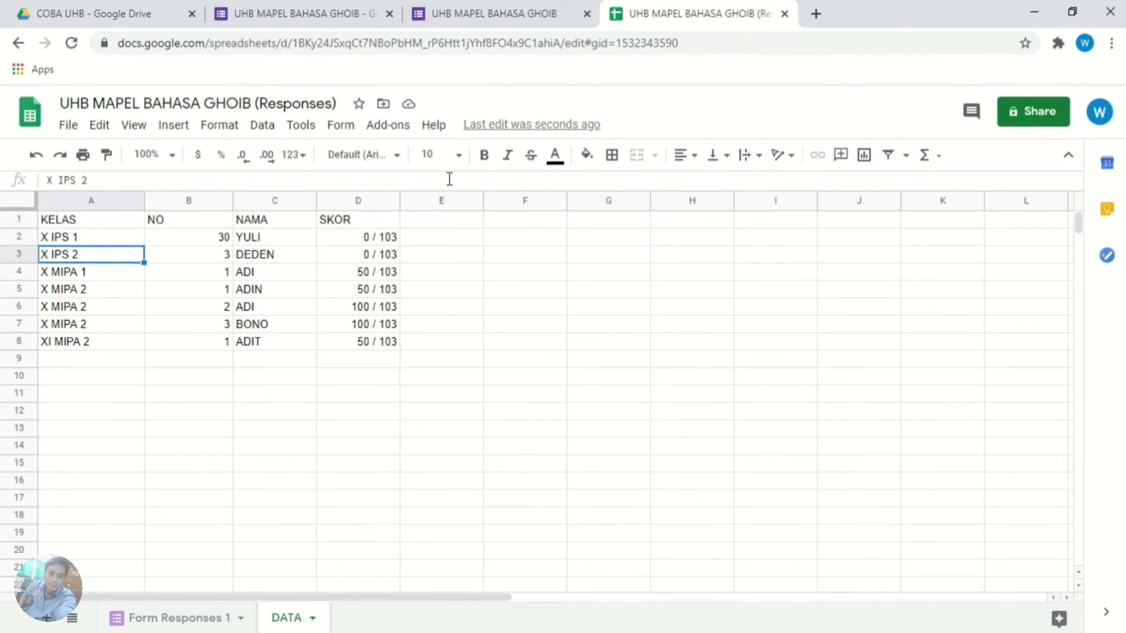
{"action": "left_click", "coordinate": [190, 622]}
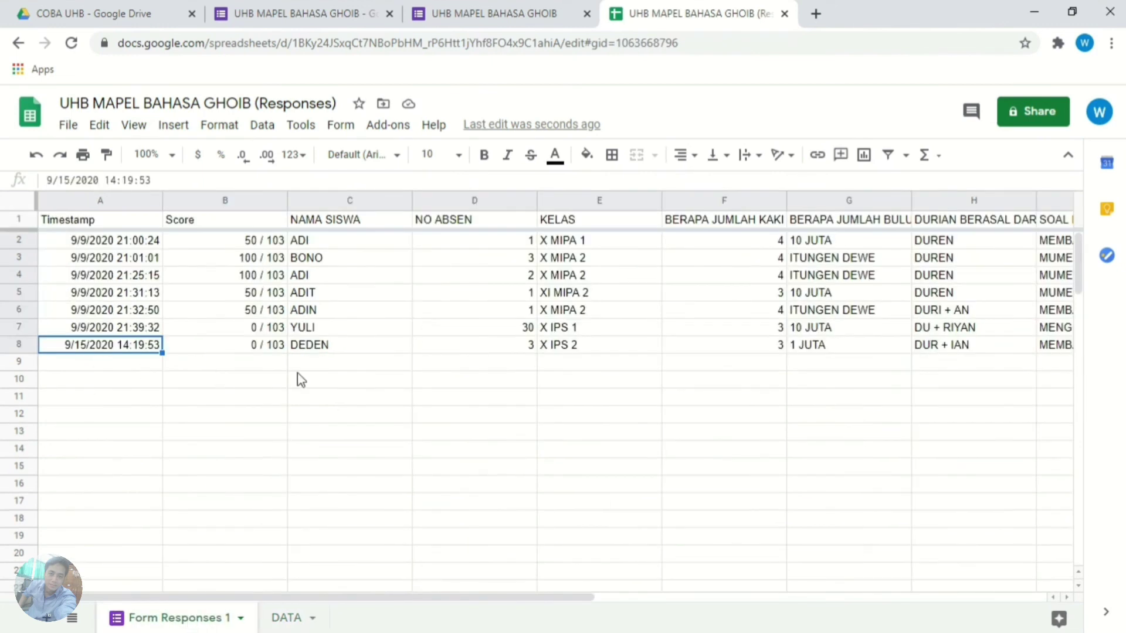
{"action": "left_click", "coordinate": [291, 618]}
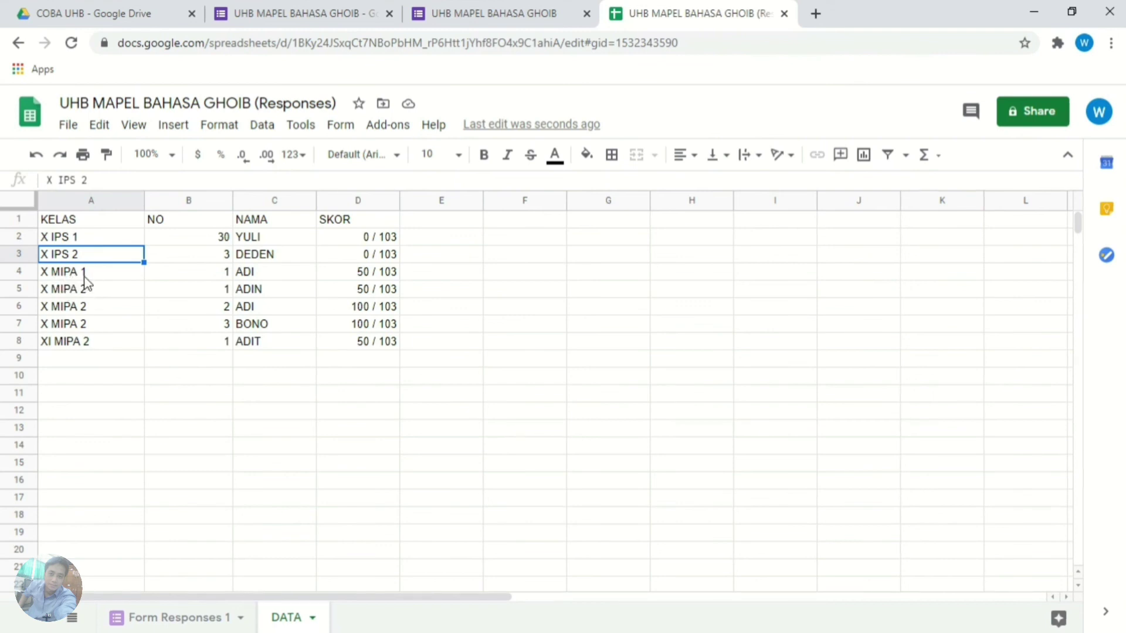
Start another blank response to the quiz in the form's browser tab.
{"action": "left_click", "coordinate": [201, 618]}
{"action": "left_click", "coordinate": [465, 13]}
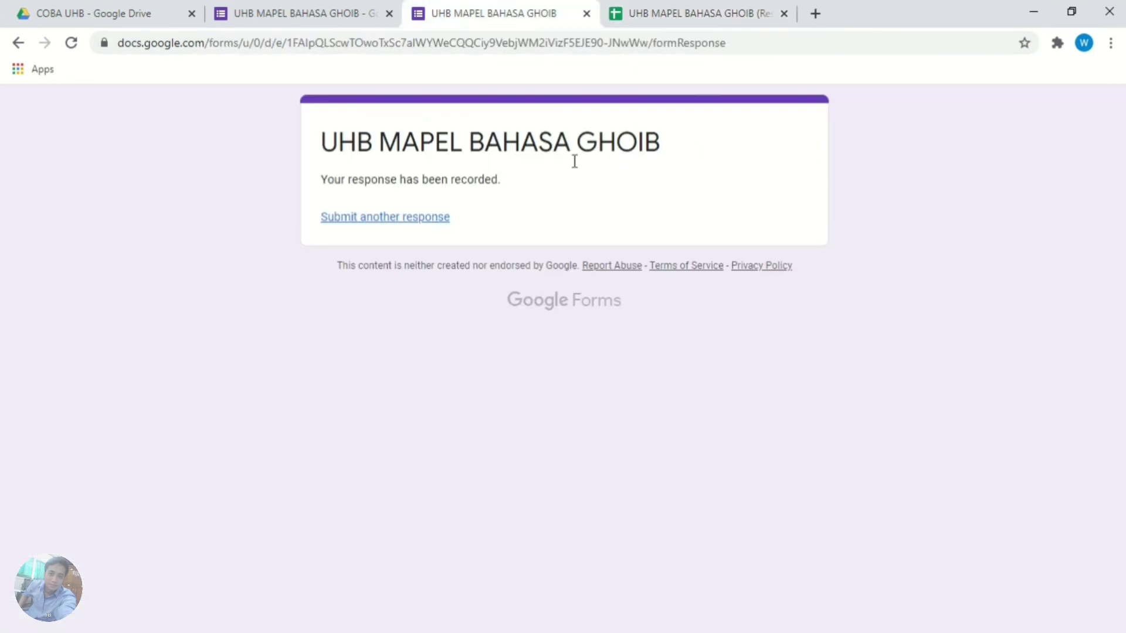
{"action": "left_click", "coordinate": [387, 223]}
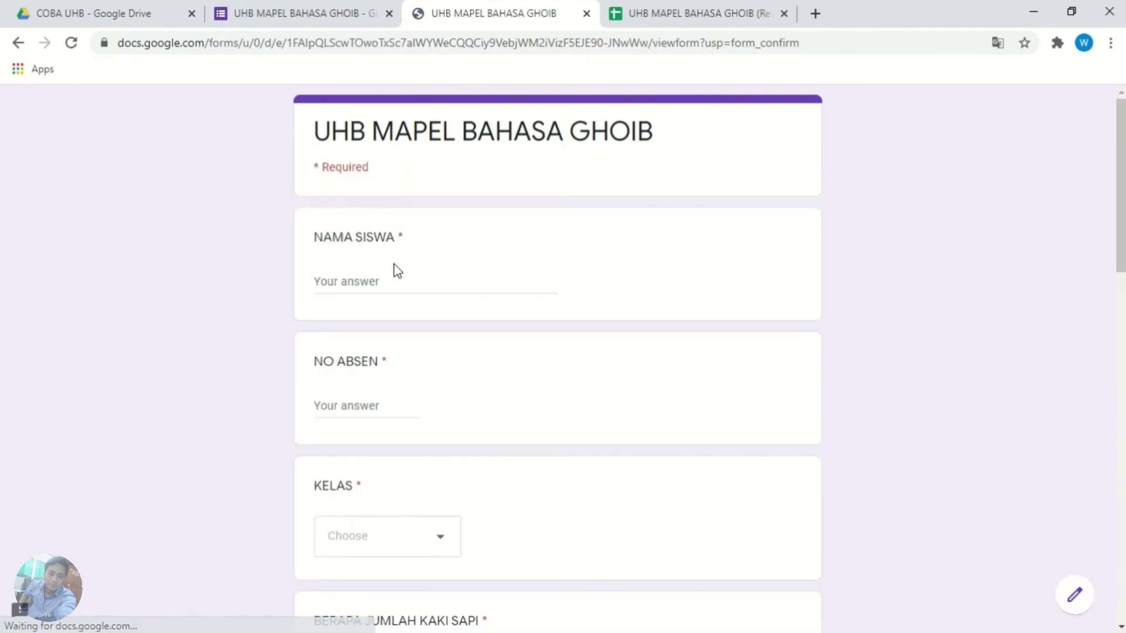
Enter the student's name, NO ABSEN 23 and KELAS X MIPA 1.
{"action": "left_click", "coordinate": [363, 282]}
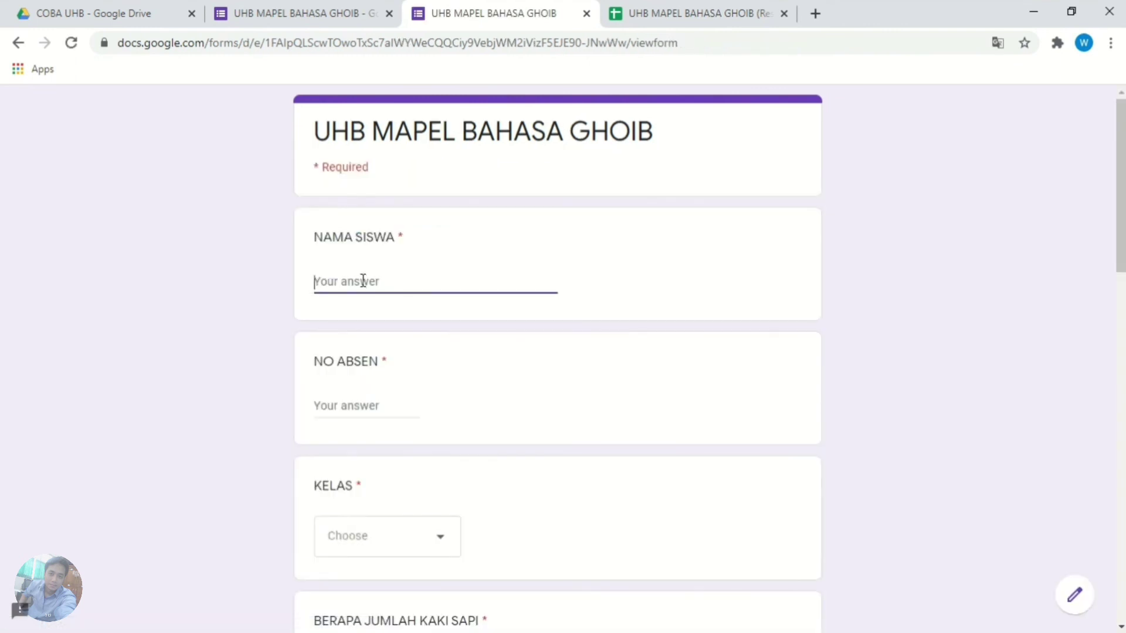
{"action": "type", "text": "W"}
{"action": "type", "text": "AWAN"}
{"action": "left_click", "coordinate": [334, 405]}
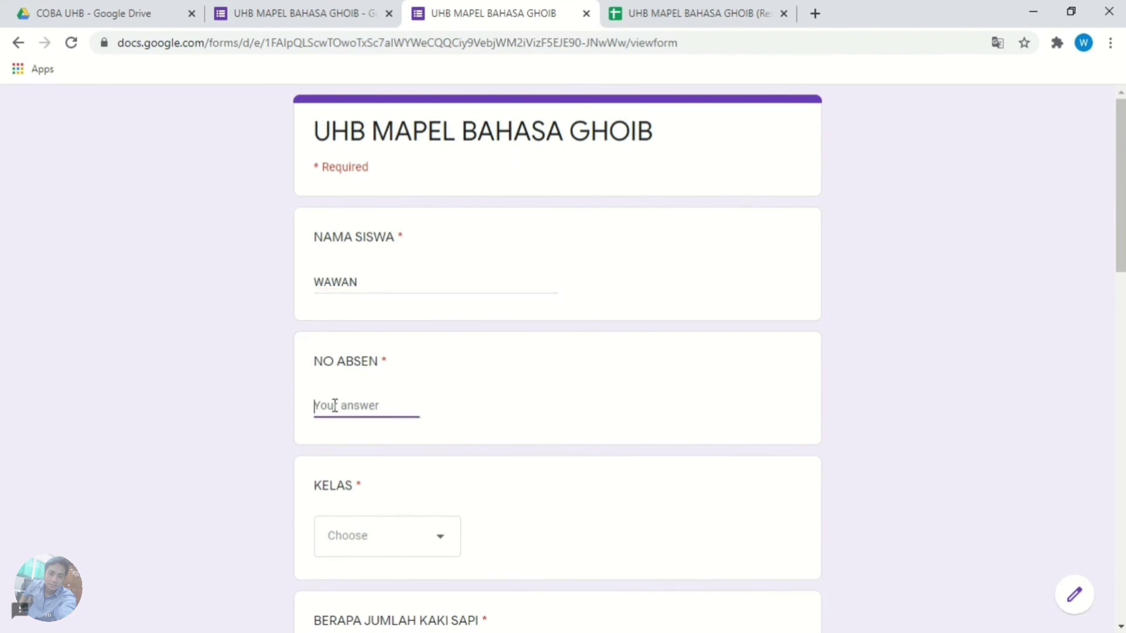
{"action": "type", "text": "23"}
{"action": "scroll", "coordinate": [446, 393], "scroll_direction": "down", "scroll_amount": 4}
{"action": "left_click", "coordinate": [447, 293]}
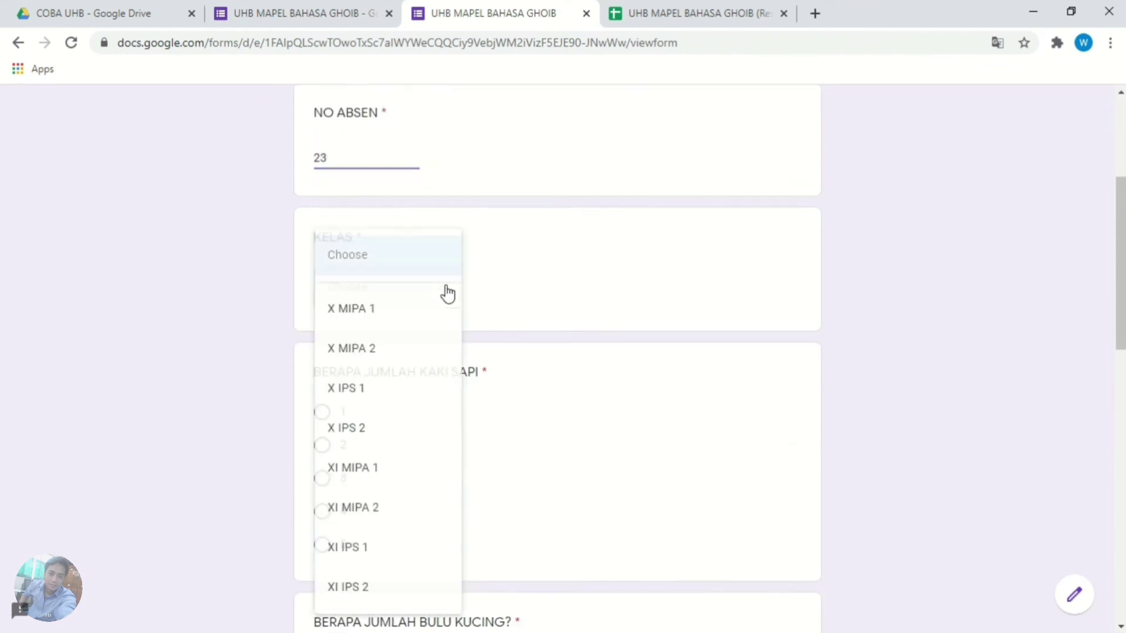
{"action": "left_click", "coordinate": [377, 319]}
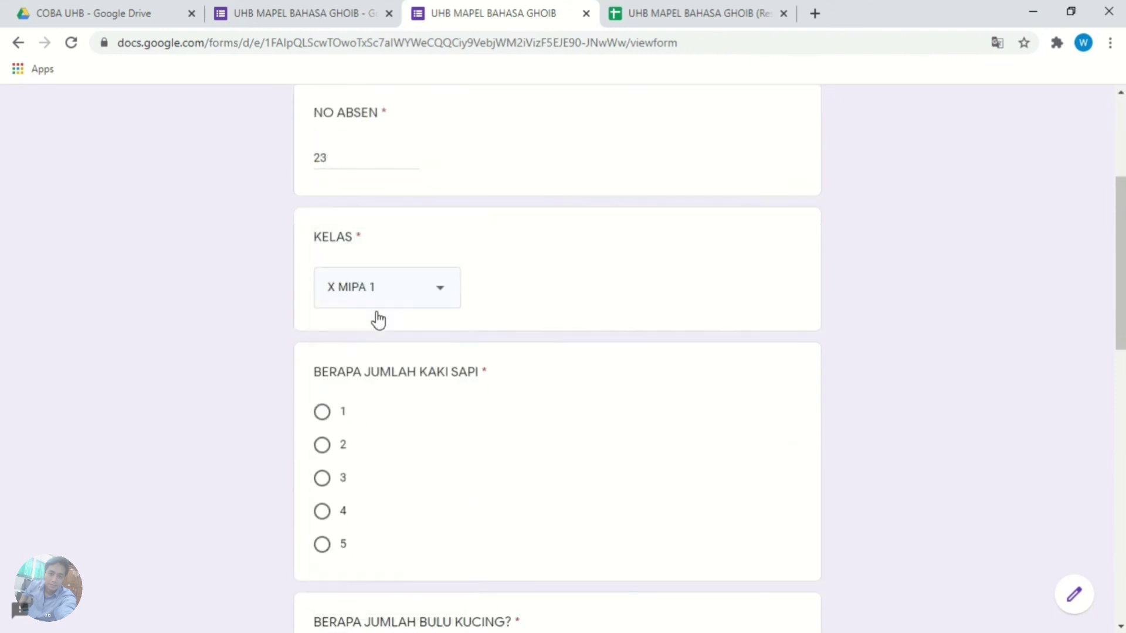
Answer 3, SERIBU, DURI + AN and BERHITUNG, then submit the response.
{"action": "left_click", "coordinate": [322, 478]}
{"action": "scroll", "coordinate": [364, 480], "scroll_direction": "down", "scroll_amount": 5}
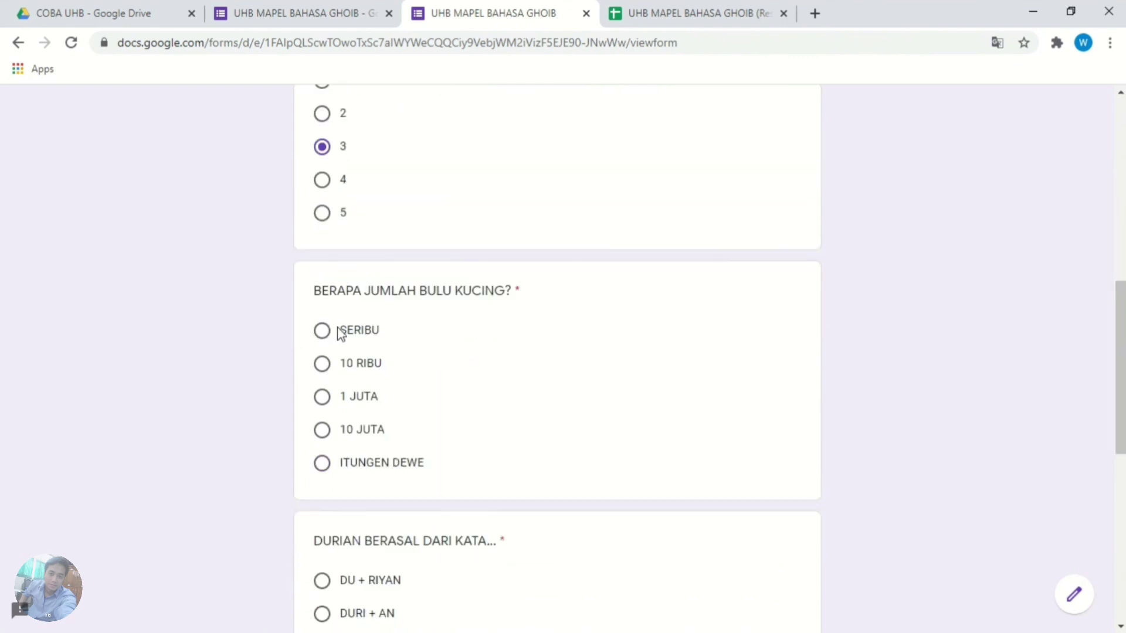
{"action": "left_click", "coordinate": [328, 330]}
{"action": "scroll", "coordinate": [364, 416], "scroll_direction": "down", "scroll_amount": 4}
{"action": "left_click", "coordinate": [322, 369]}
{"action": "scroll", "coordinate": [351, 439], "scroll_direction": "down", "scroll_amount": 3}
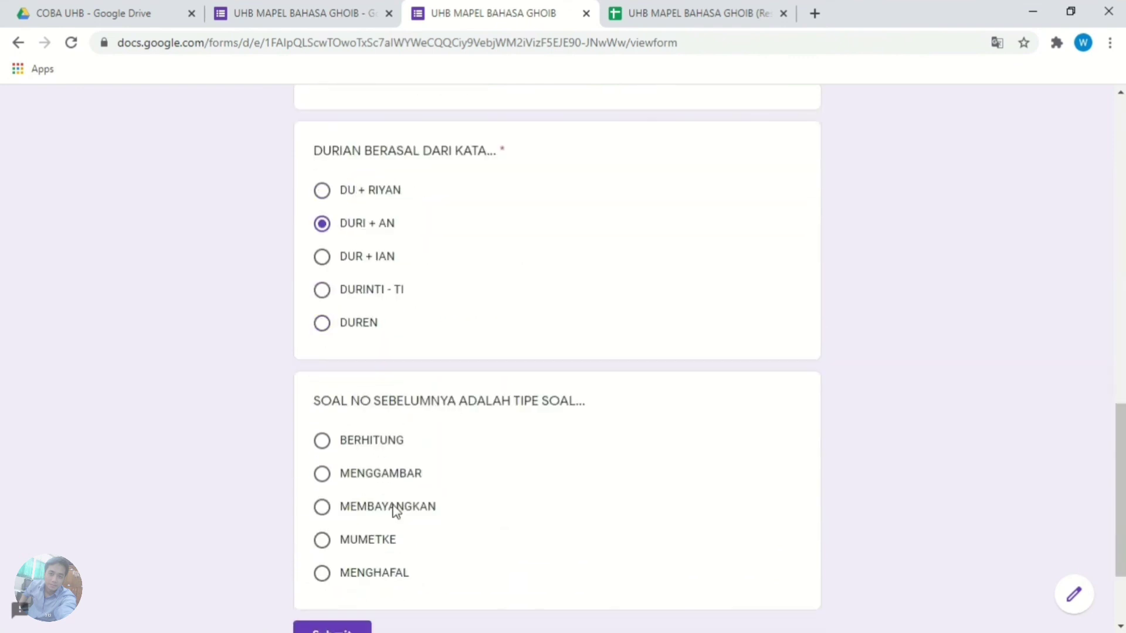
{"action": "left_click", "coordinate": [322, 417]}
{"action": "scroll", "coordinate": [503, 477], "scroll_direction": "down", "scroll_amount": 3}
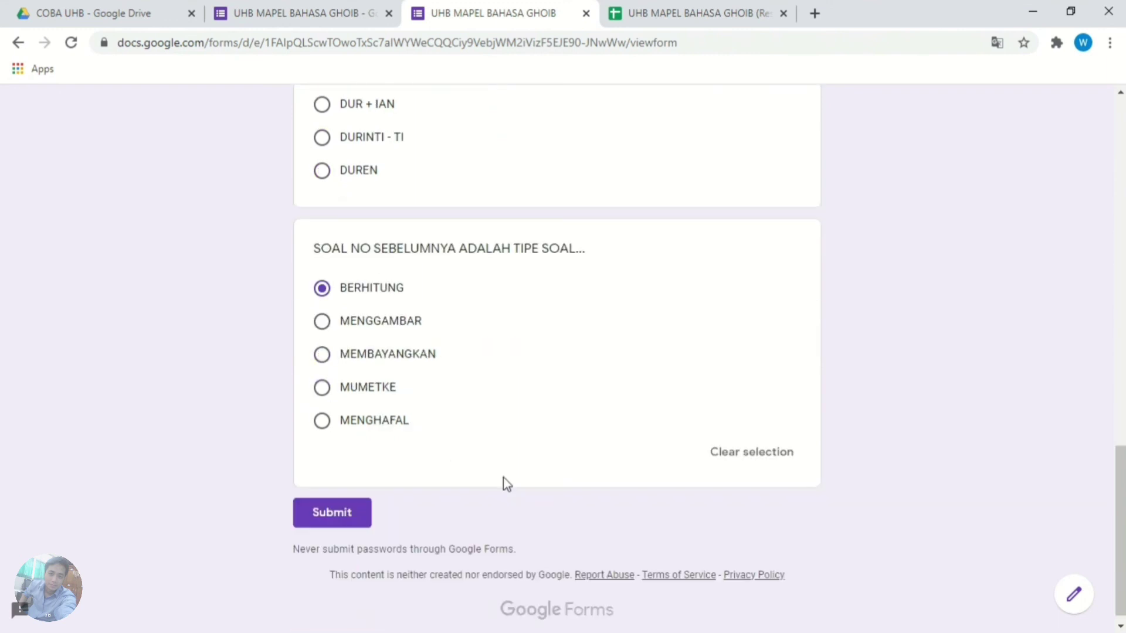
{"action": "left_click", "coordinate": [338, 508]}
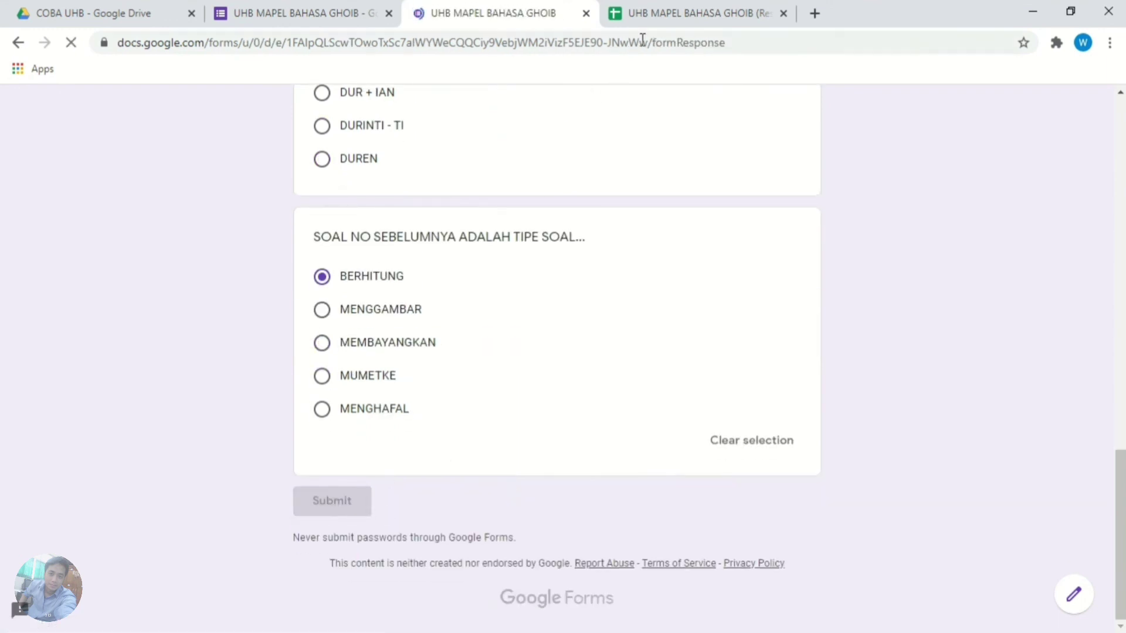
{"action": "left_click", "coordinate": [671, 16]}
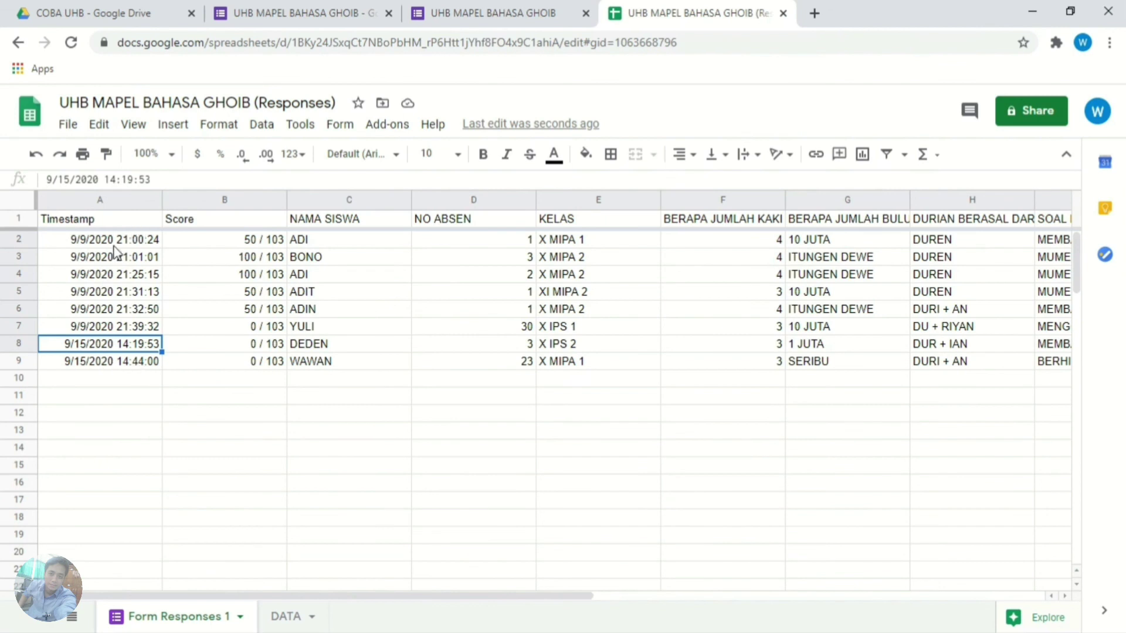
Verify the DATA sheet's A2 QUERY output against Form Responses 1, including the new number 23 row.
{"action": "left_click", "coordinate": [279, 617]}
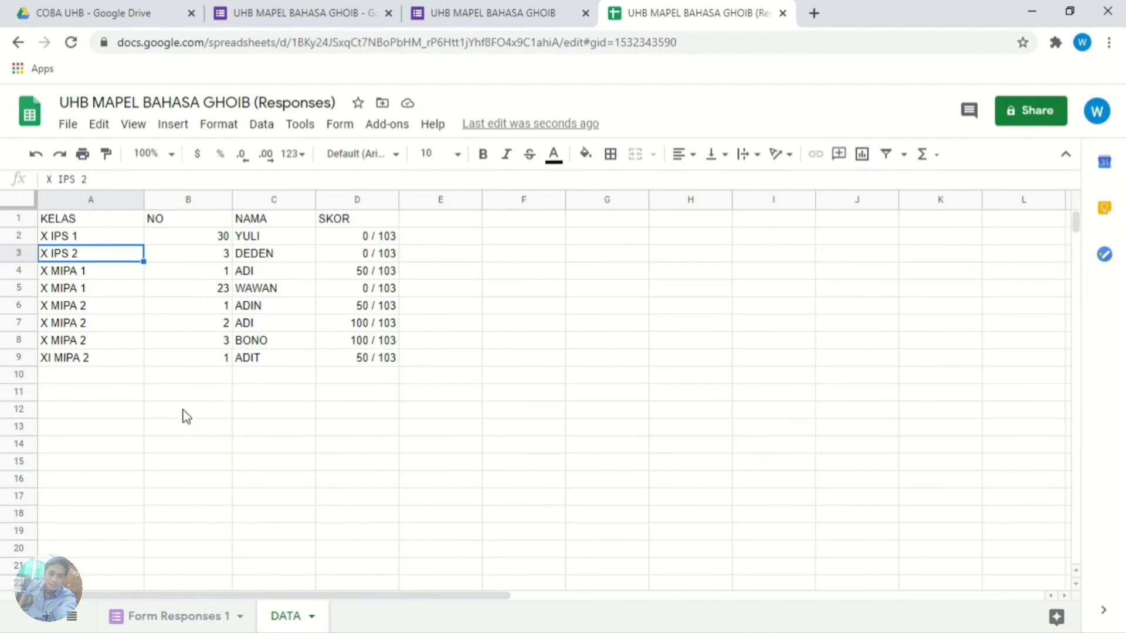
{"action": "left_click", "coordinate": [98, 240]}
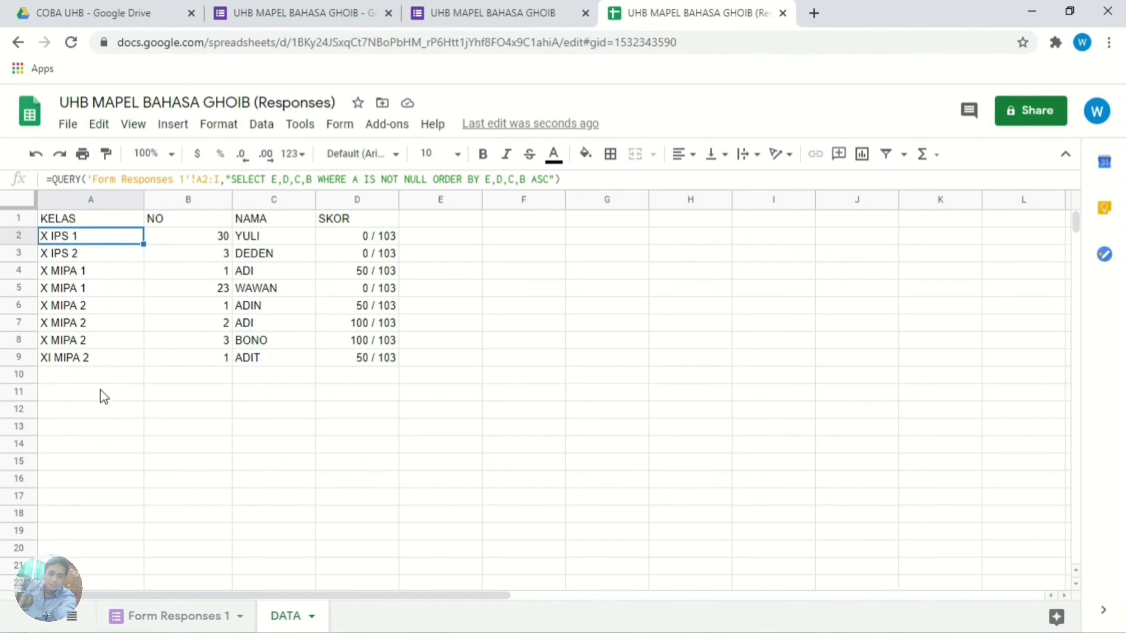
{"action": "left_click", "coordinate": [176, 615]}
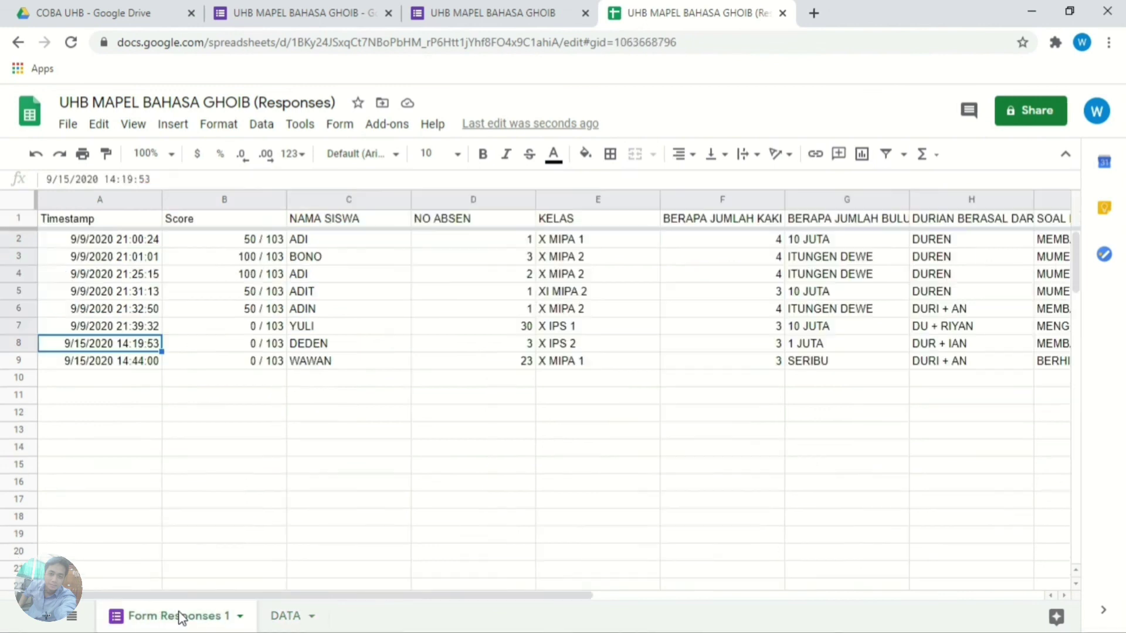
{"action": "left_click", "coordinate": [282, 615]}
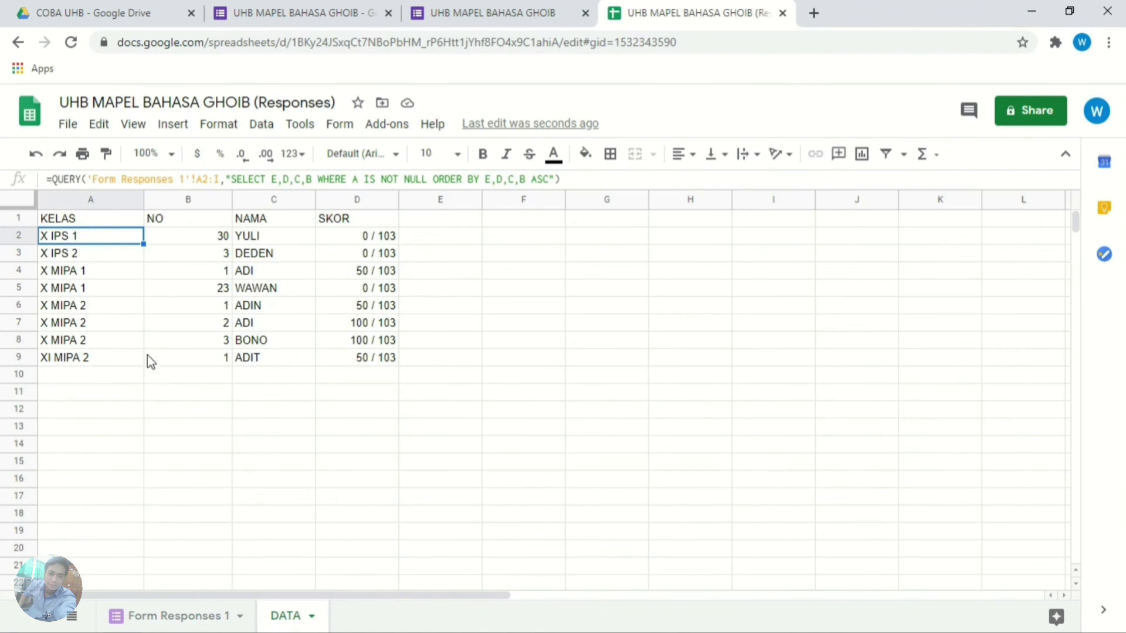